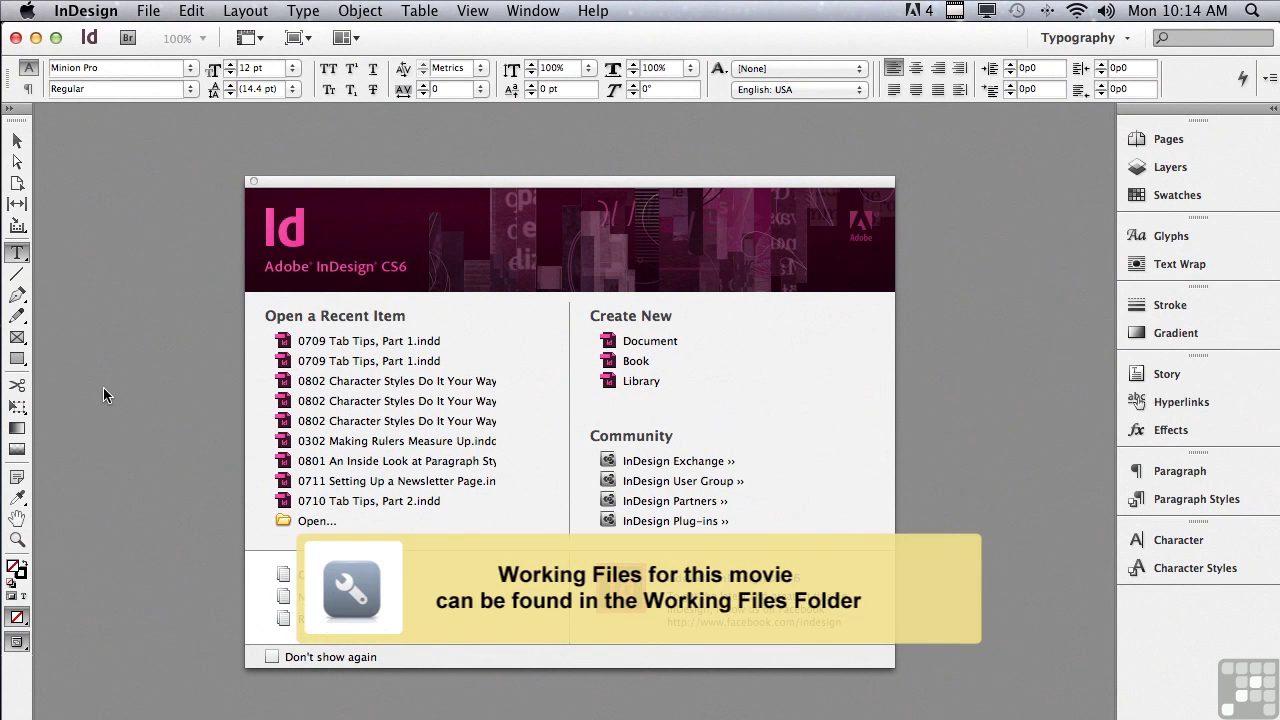
- Open 0709 Tab Tips, Part 1.indd from the sample layouts folder
click(148, 10)
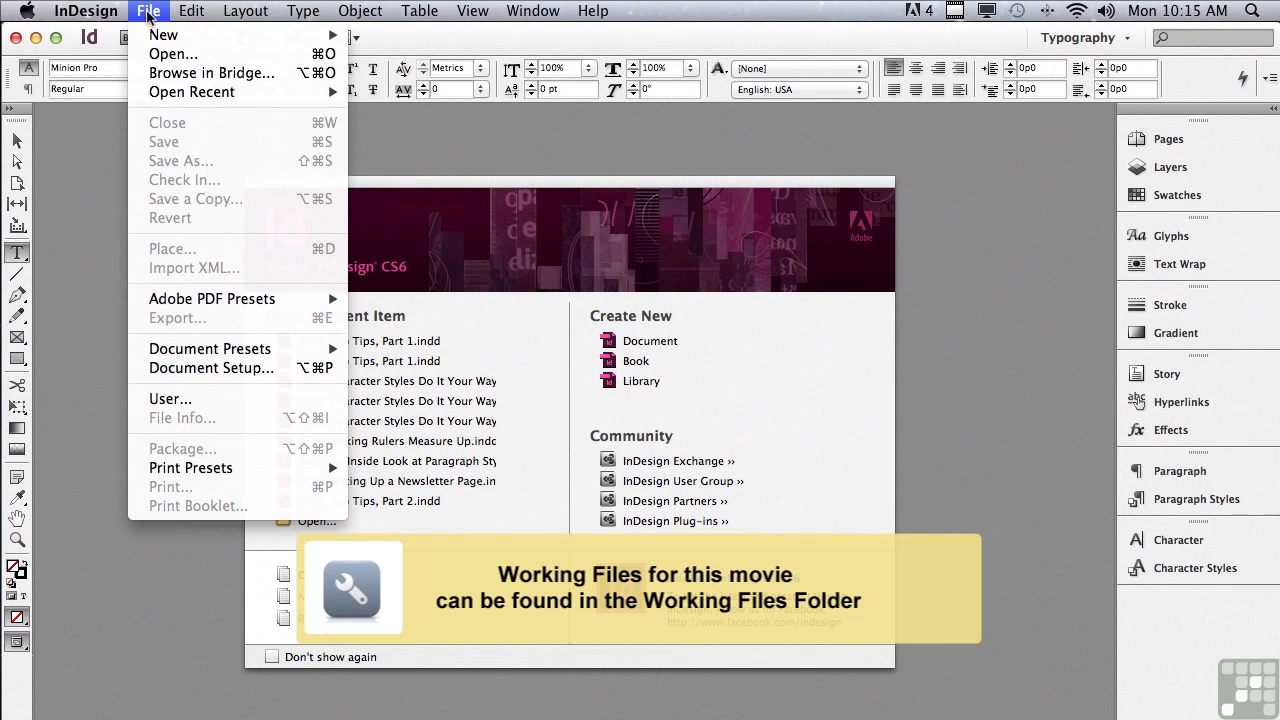
click(150, 55)
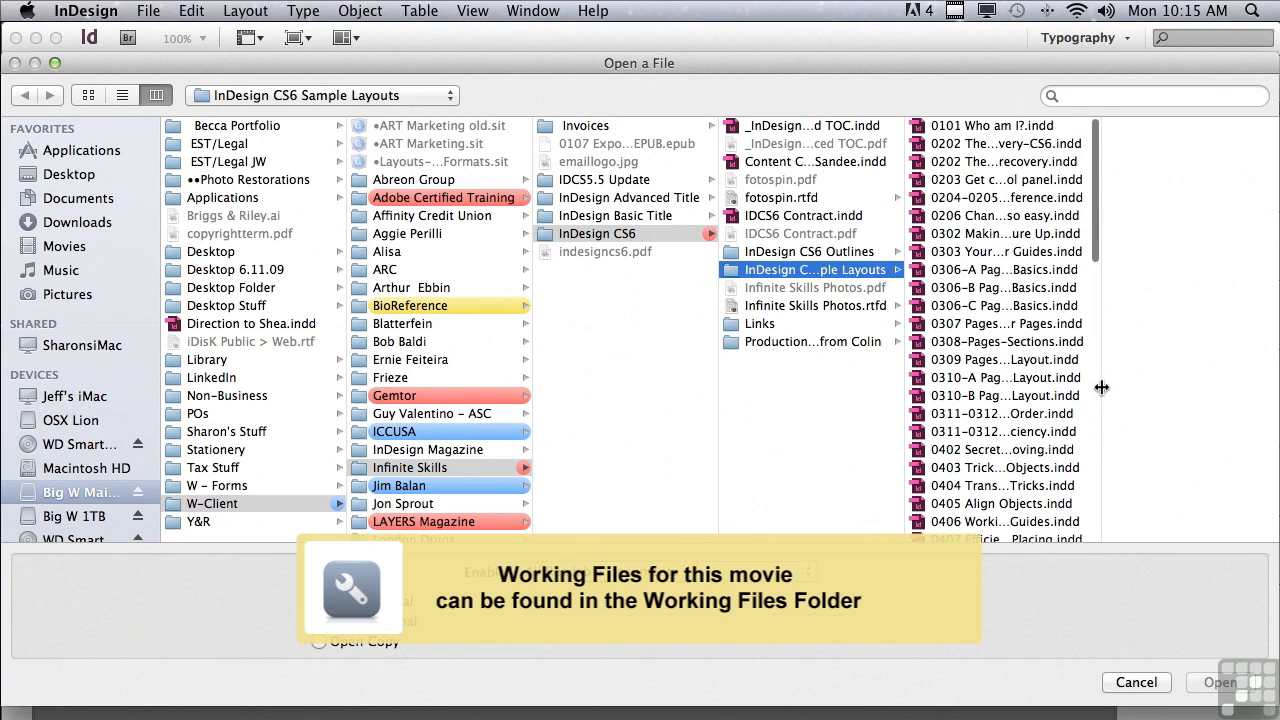
drag(1095, 234, 1052, 438)
click(1000, 450)
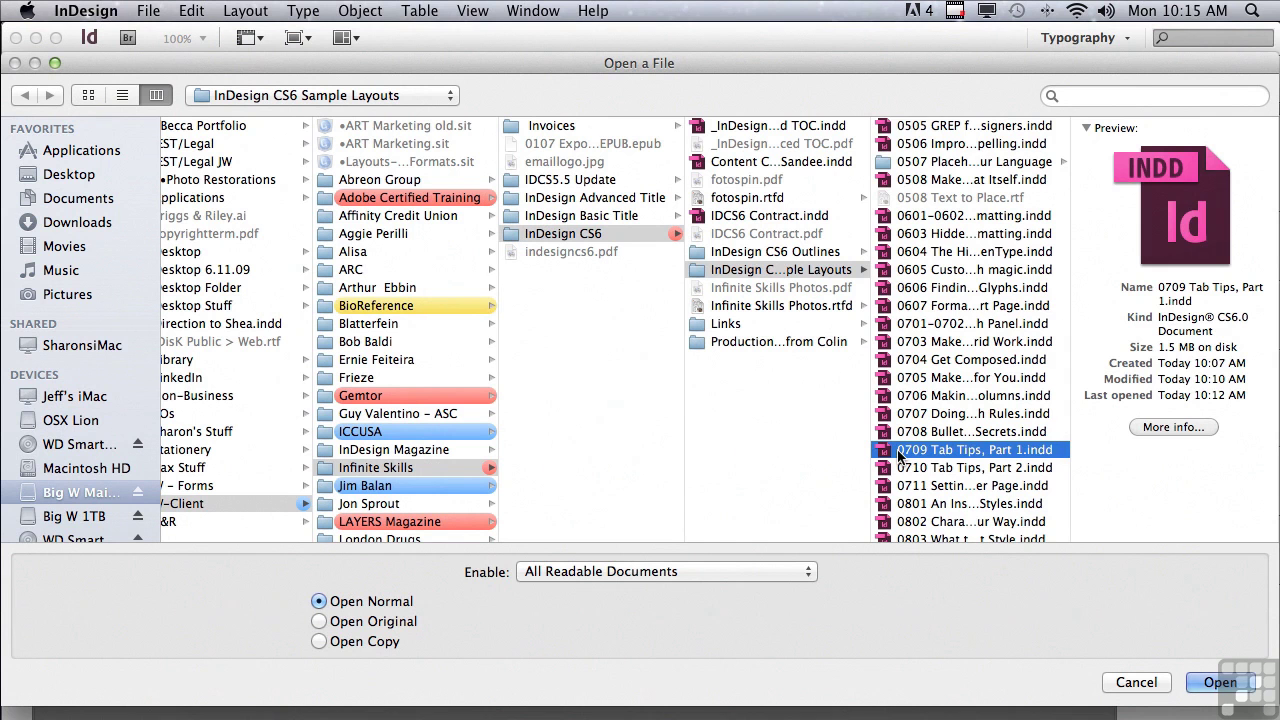
click(1212, 684)
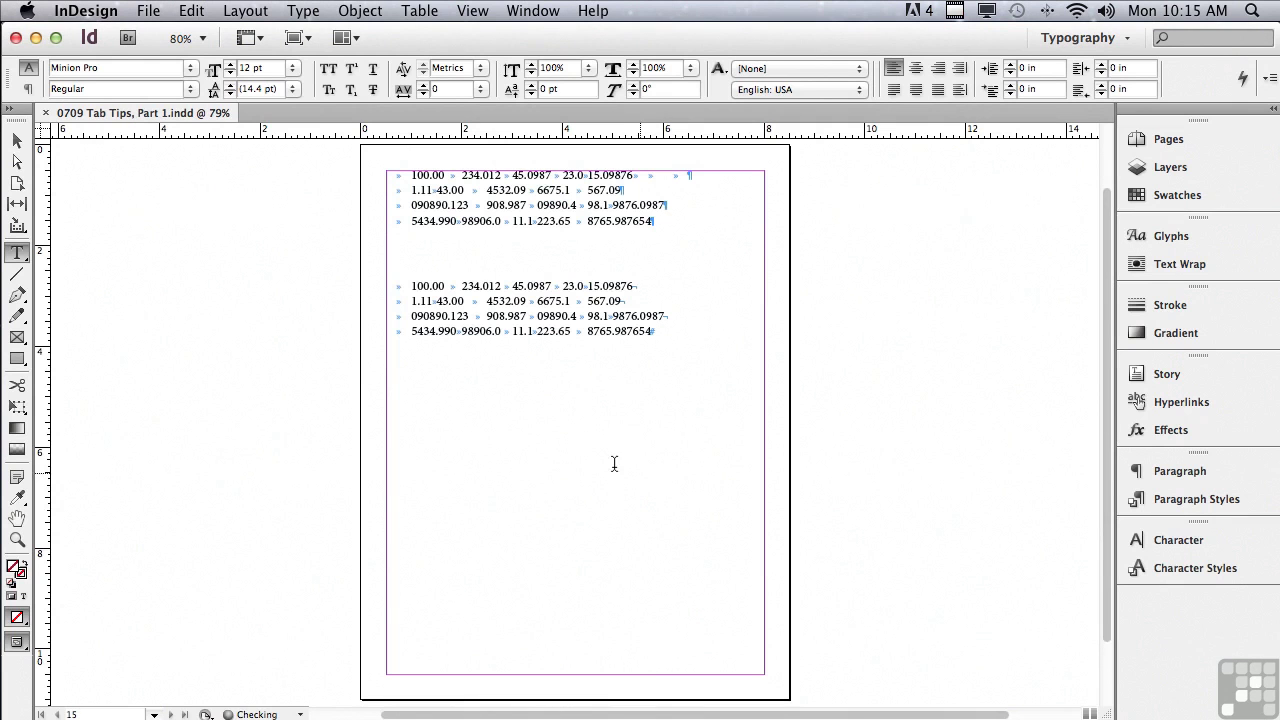
- Zoom in on the top block of tab-separated number rows with the Zoom tool
click(16, 540)
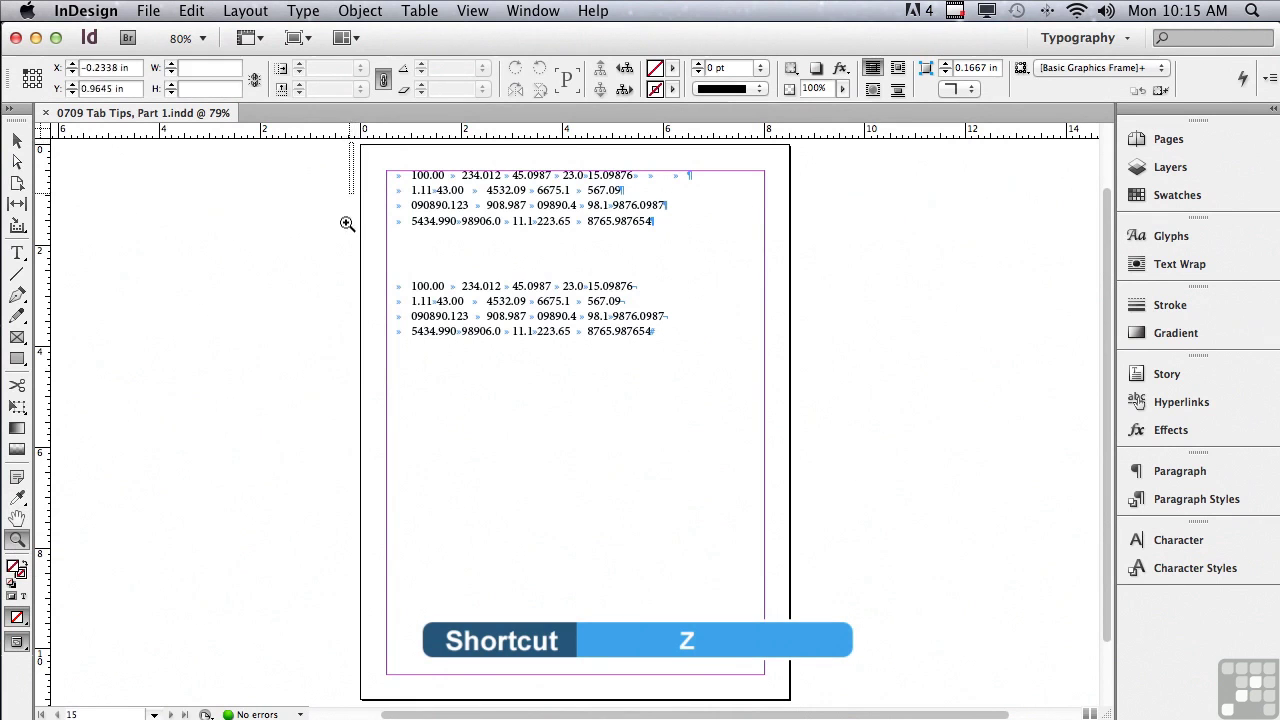
drag(355, 143, 793, 366)
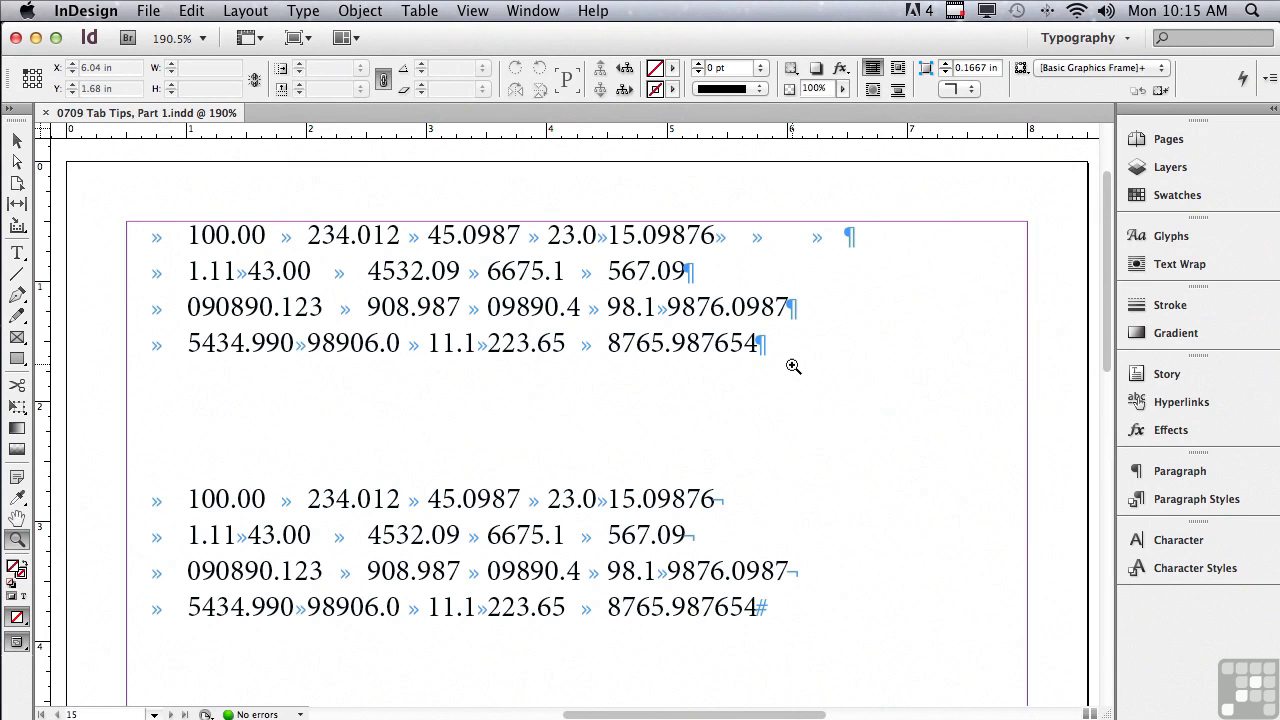
click(304, 10)
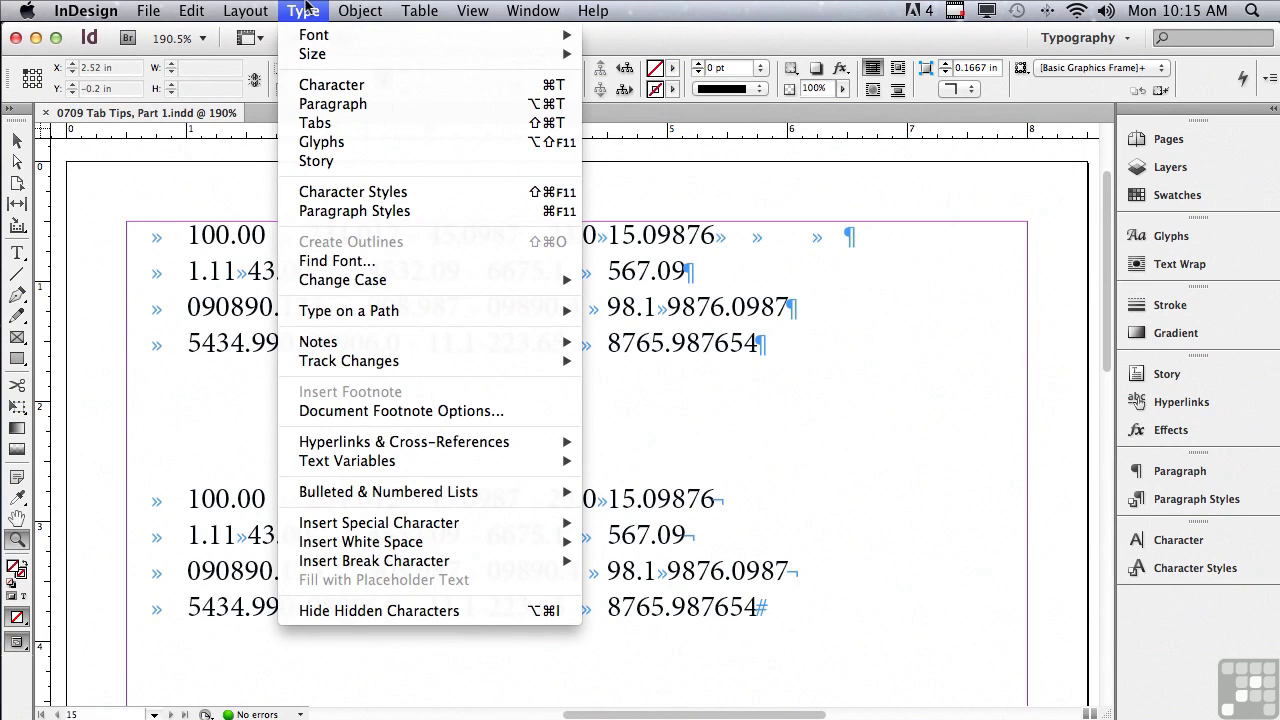
- Open the Tabs panel and look over its flyout menu and magnet icon
click(315, 125)
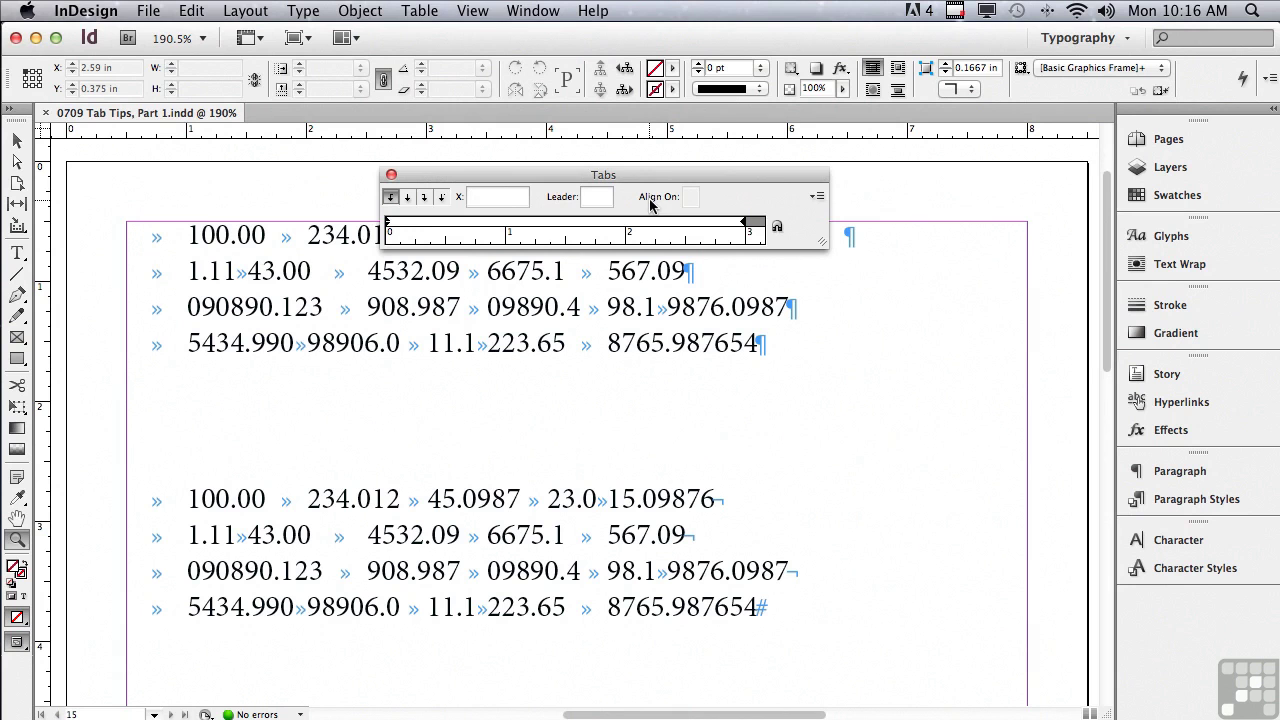
click(815, 197)
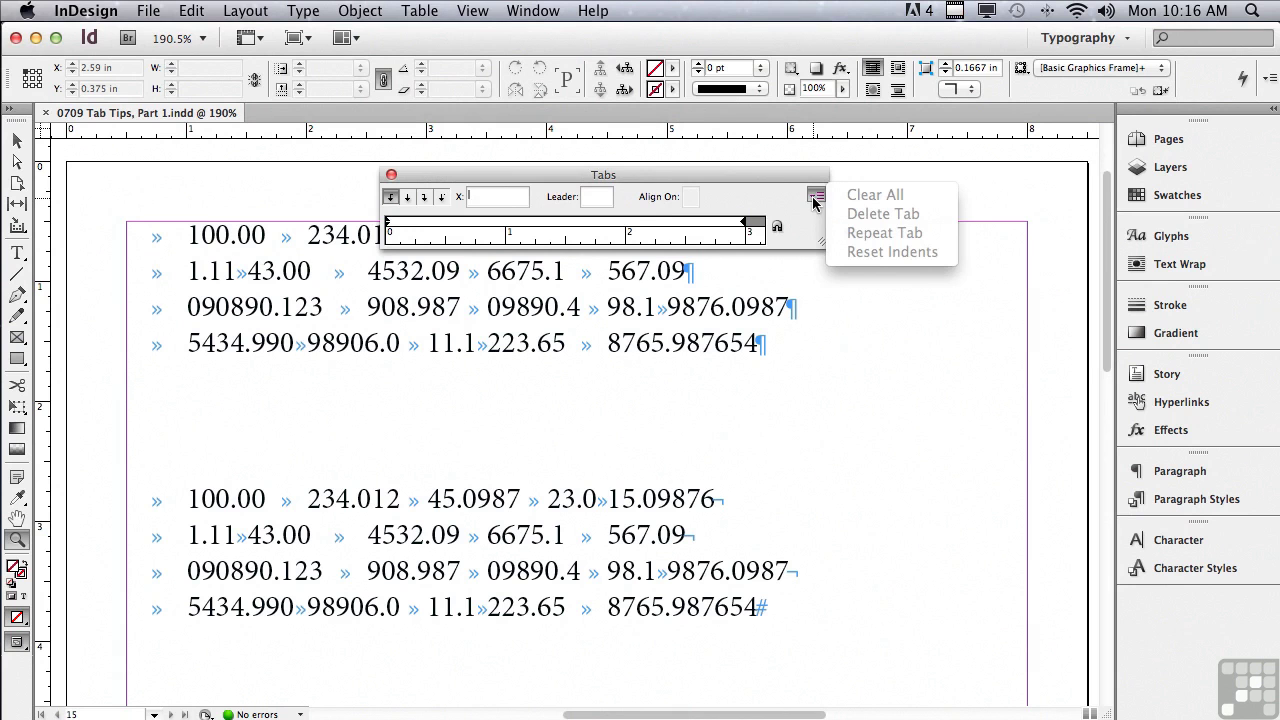
click(758, 200)
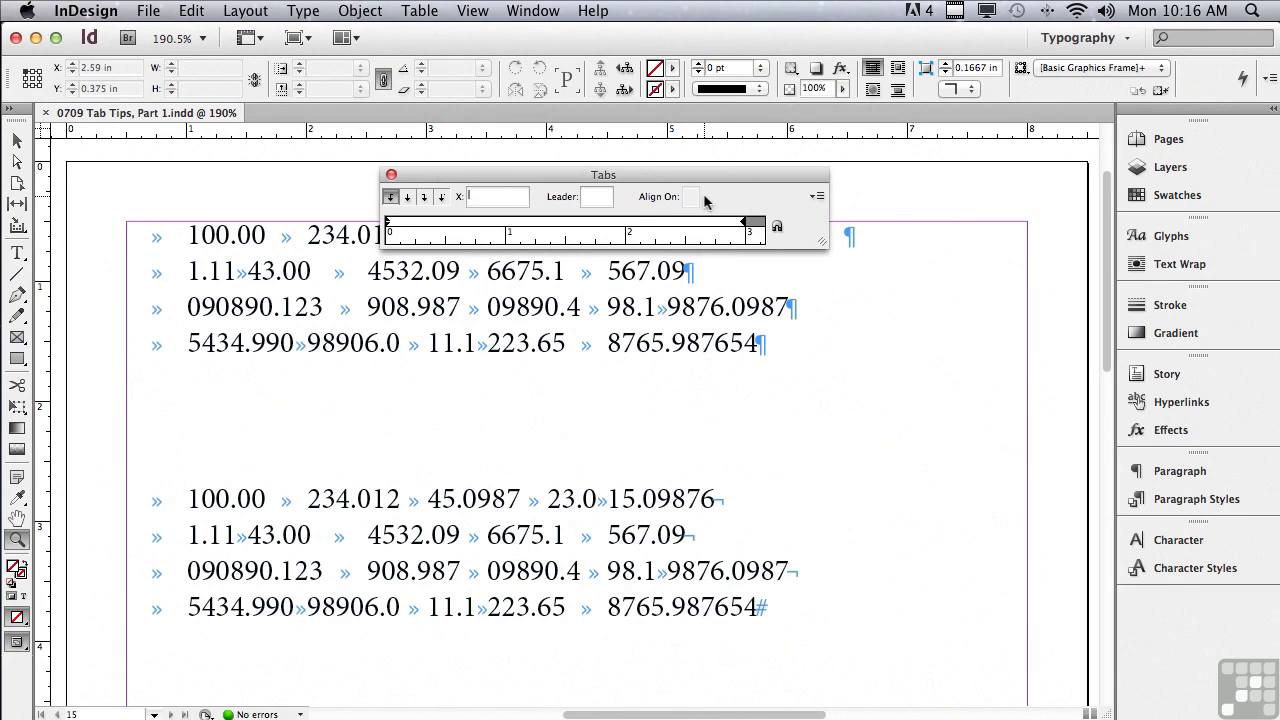
click(777, 228)
- Place the text cursor in the number text and snap the Tabs ruler above that frame
click(13, 254)
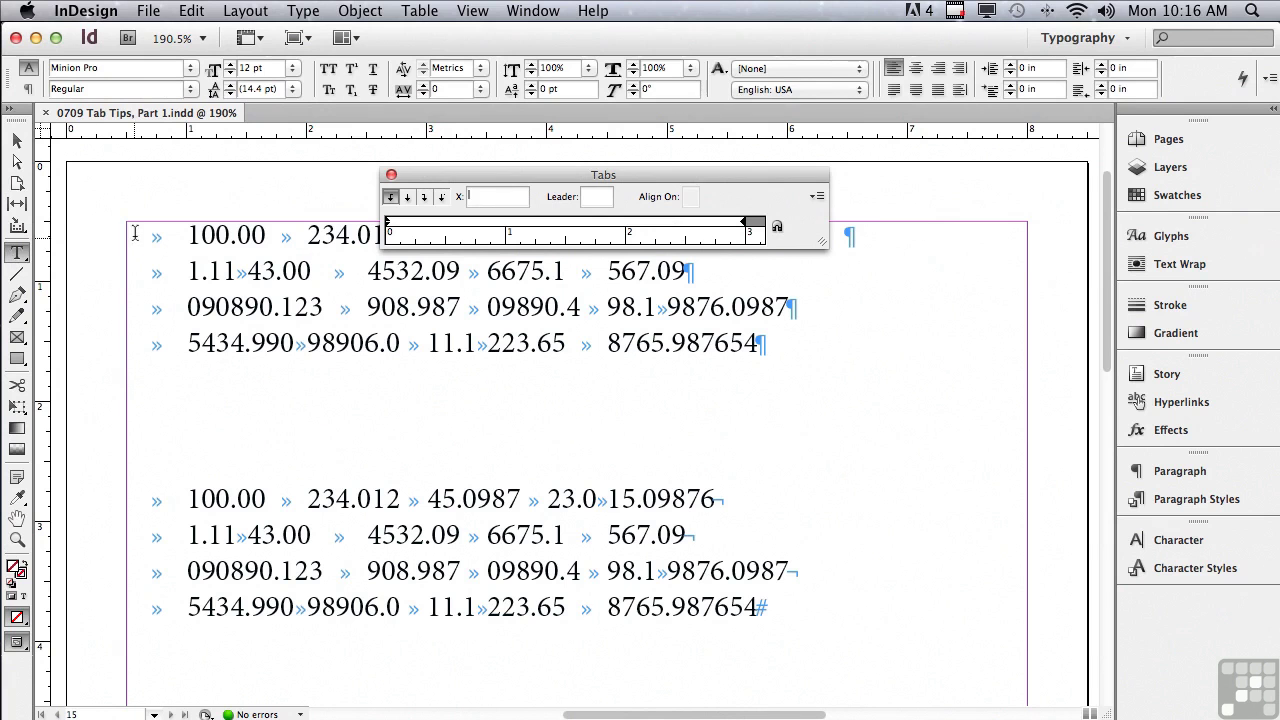
click(250, 303)
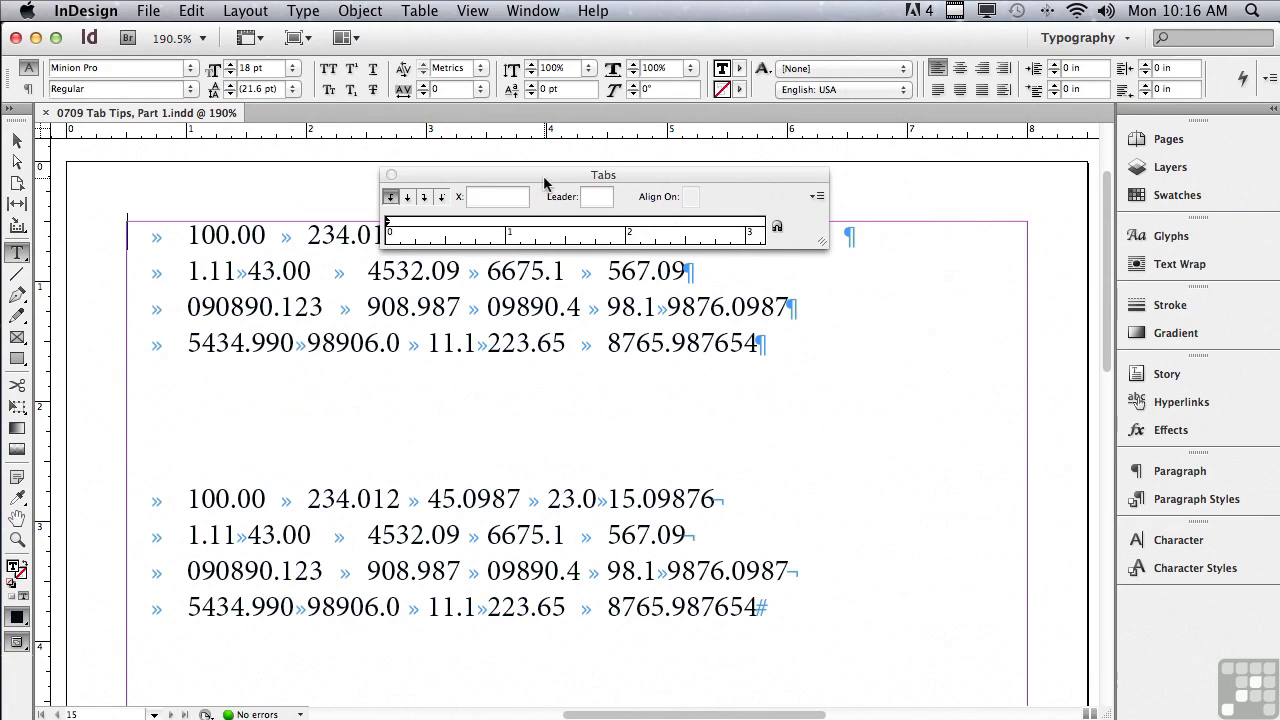
click(777, 228)
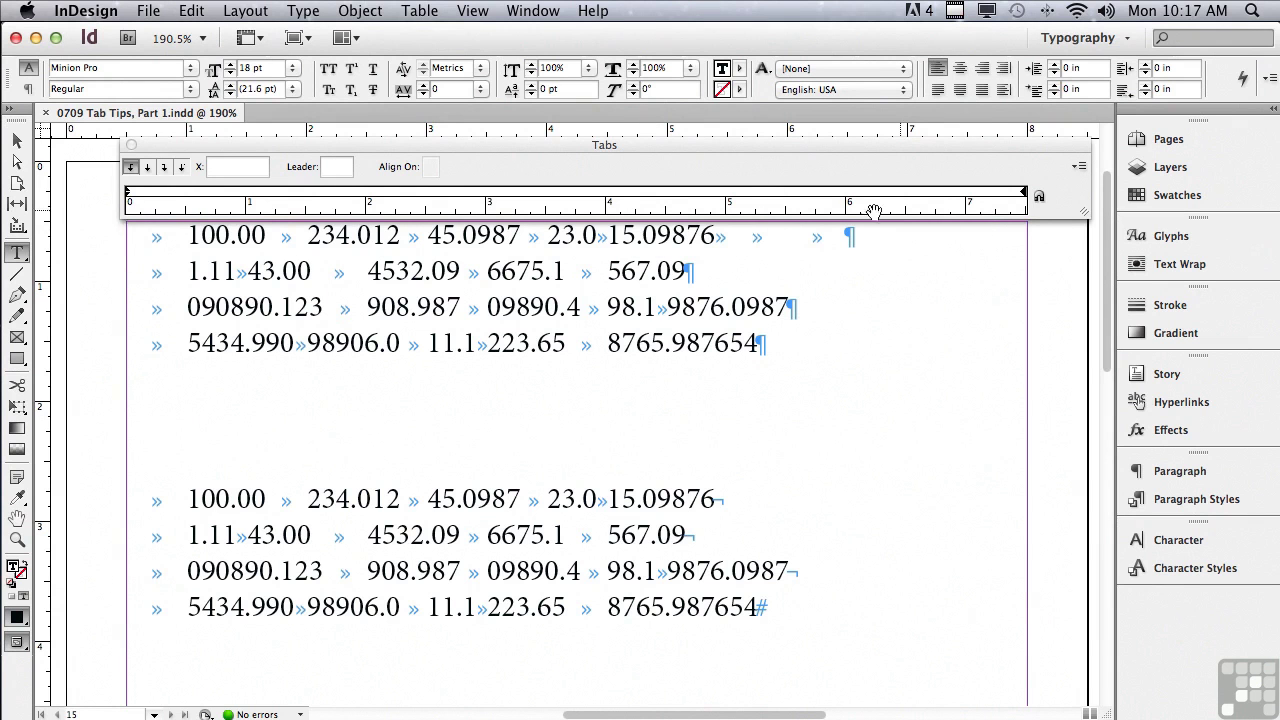
- After moving the panel and page, re-snap the Tabs ruler above the top frame and select its rows
drag(731, 147, 725, 322)
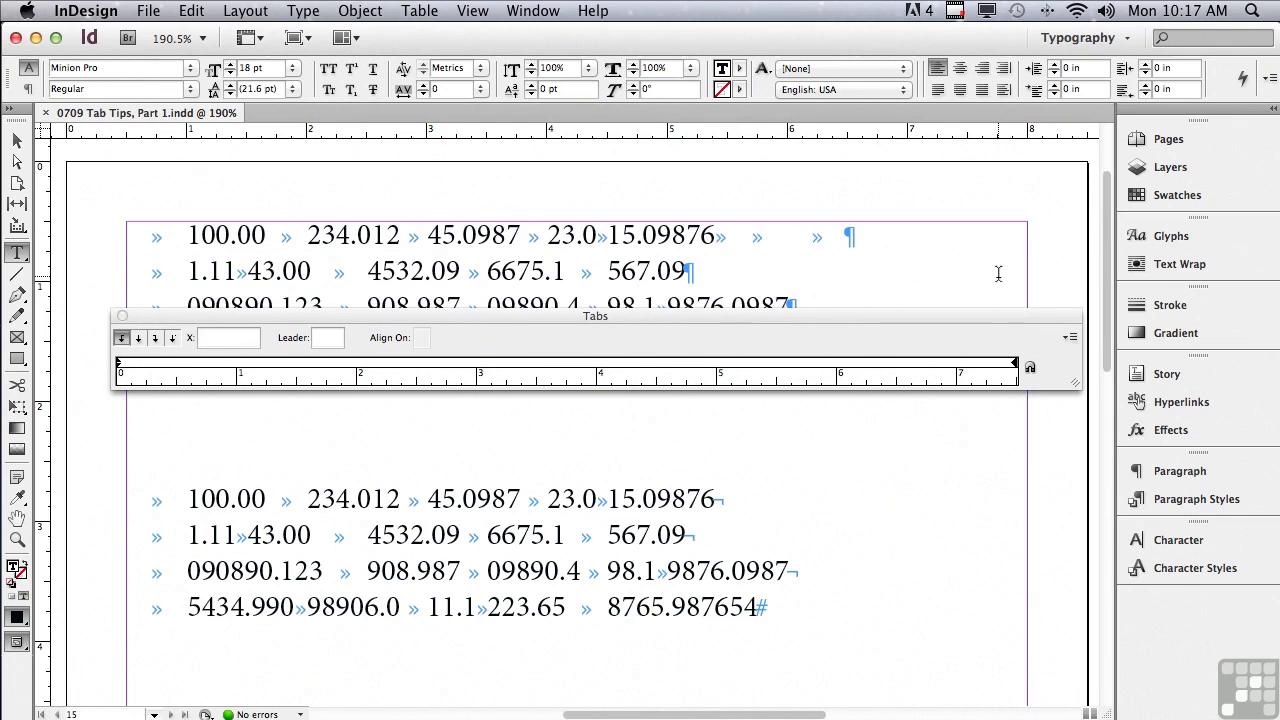
drag(1107, 264, 1106, 289)
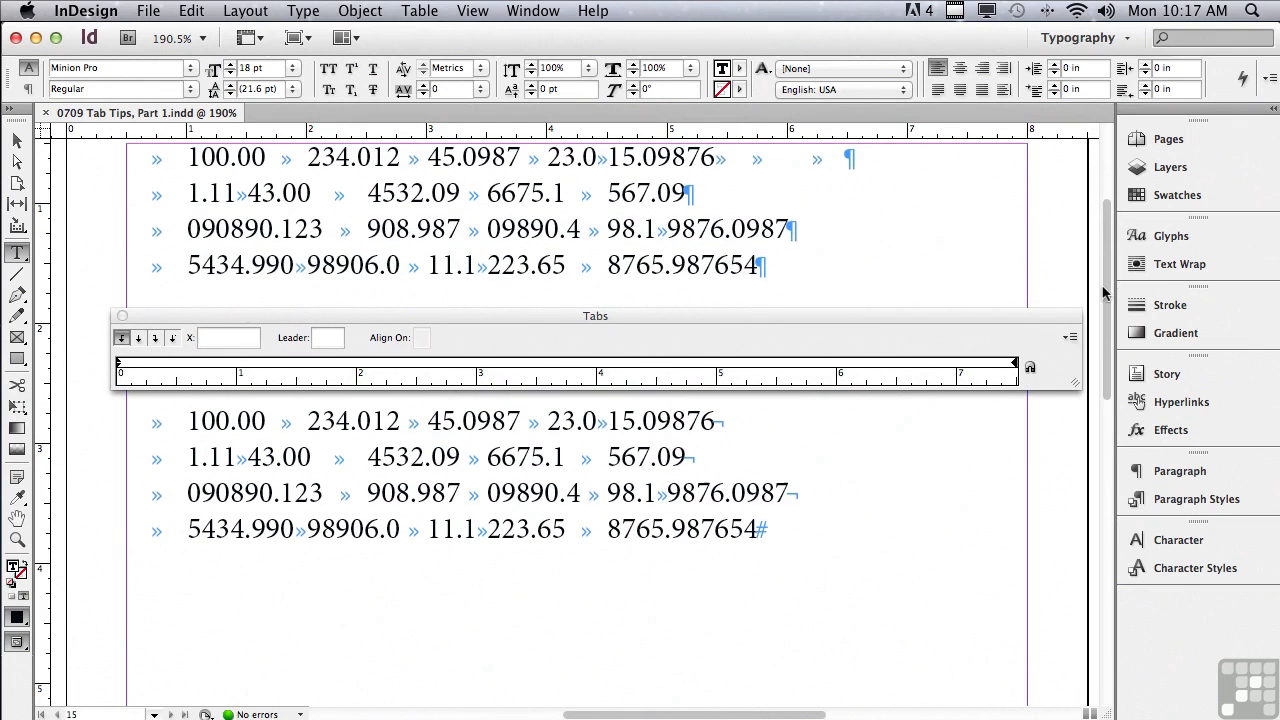
click(1030, 370)
drag(1106, 357, 1100, 292)
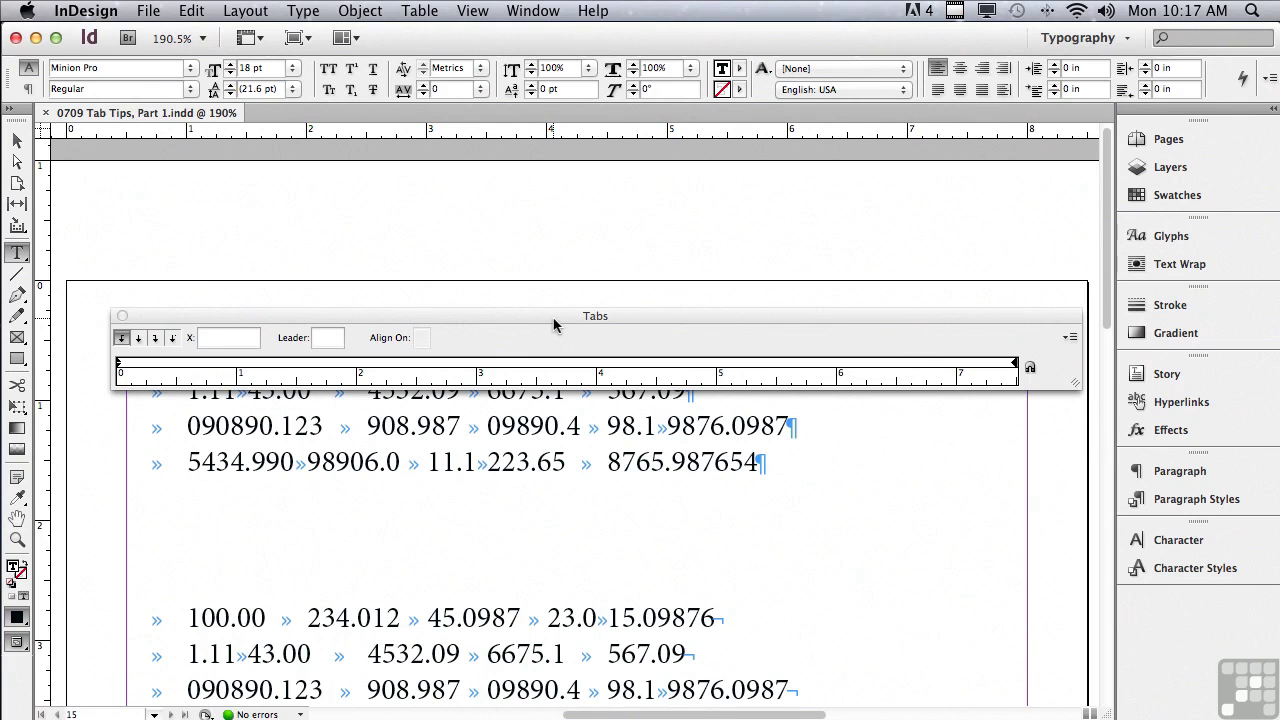
click(1031, 372)
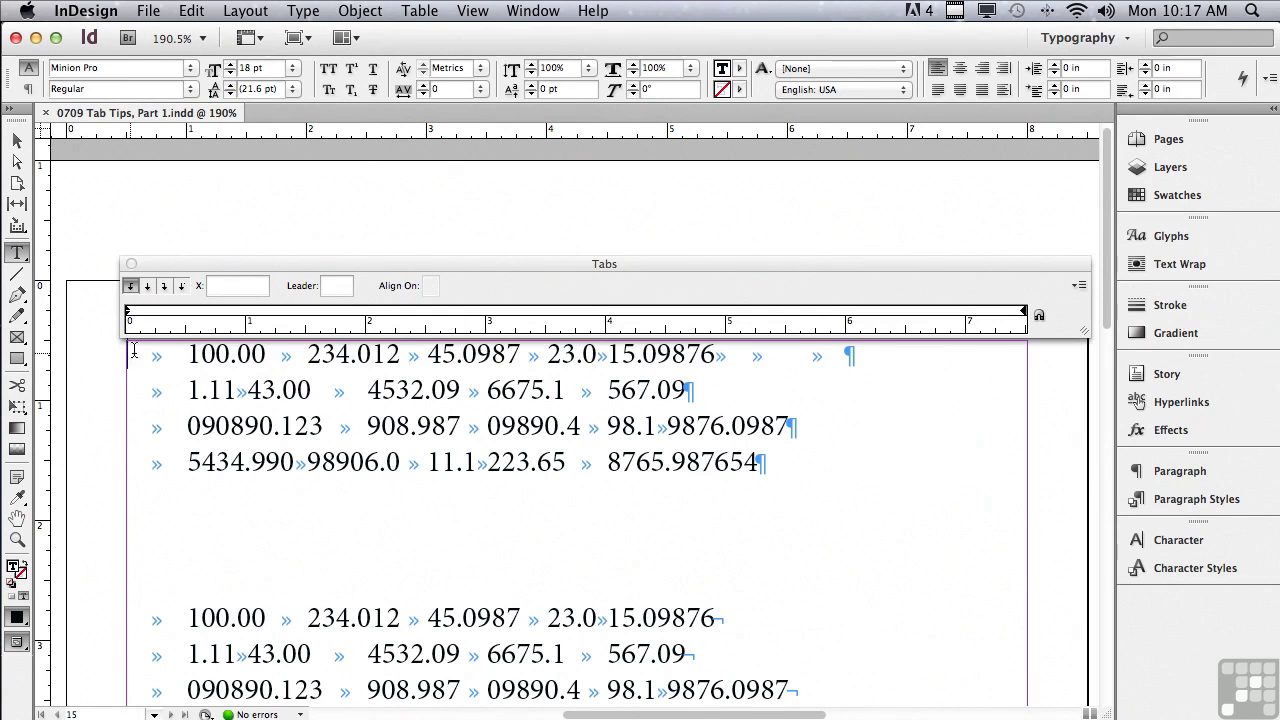
drag(130, 355, 727, 481)
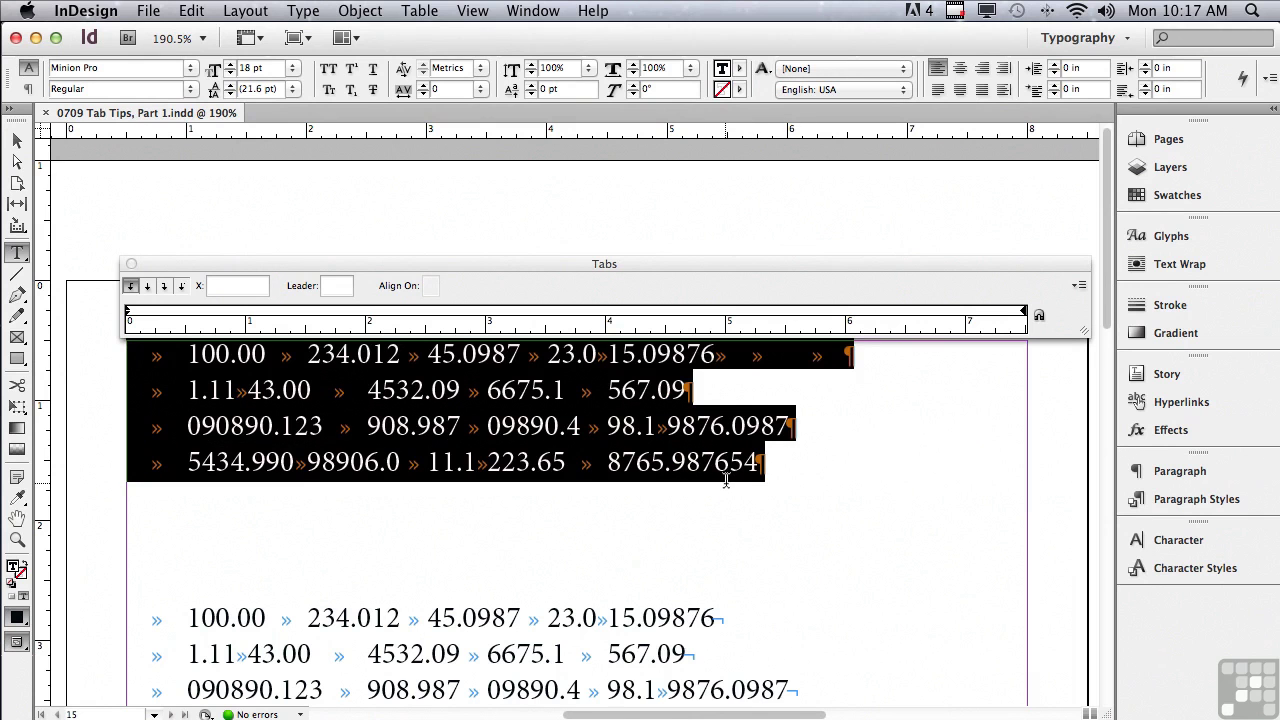
- Add a left-justified tab stop at about 0.9861 in for the four selected rows
click(128, 287)
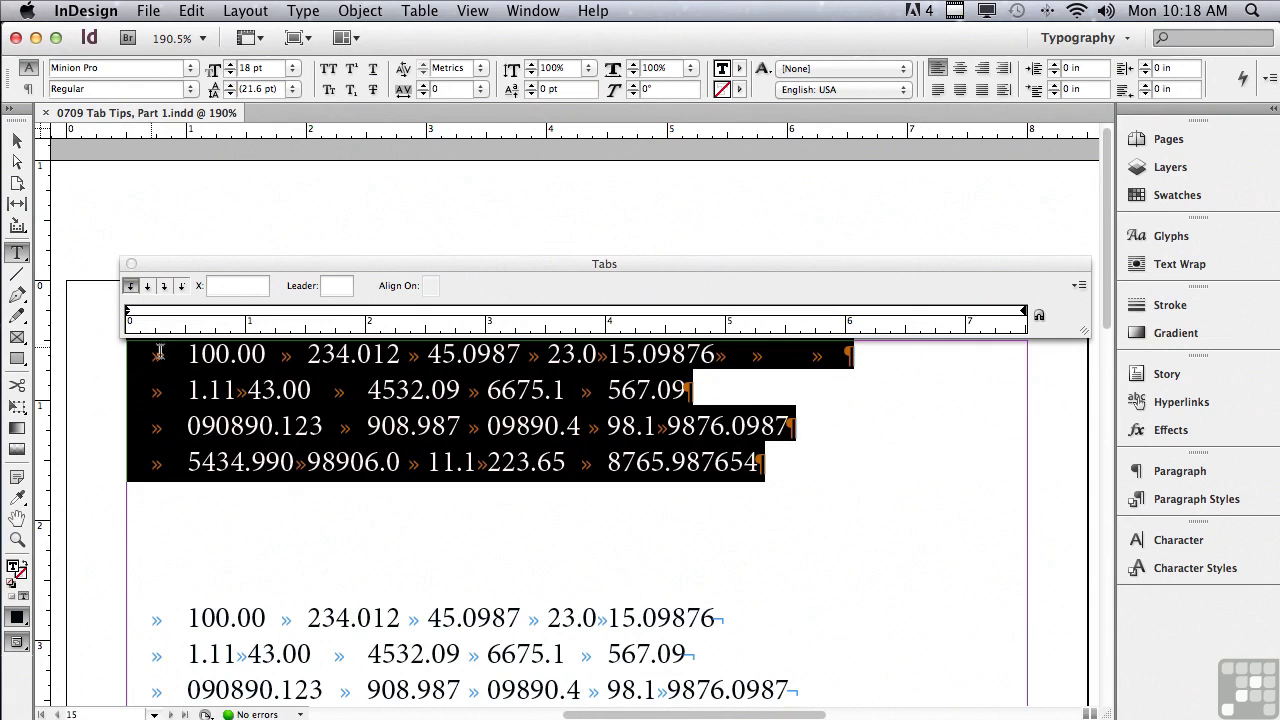
click(246, 314)
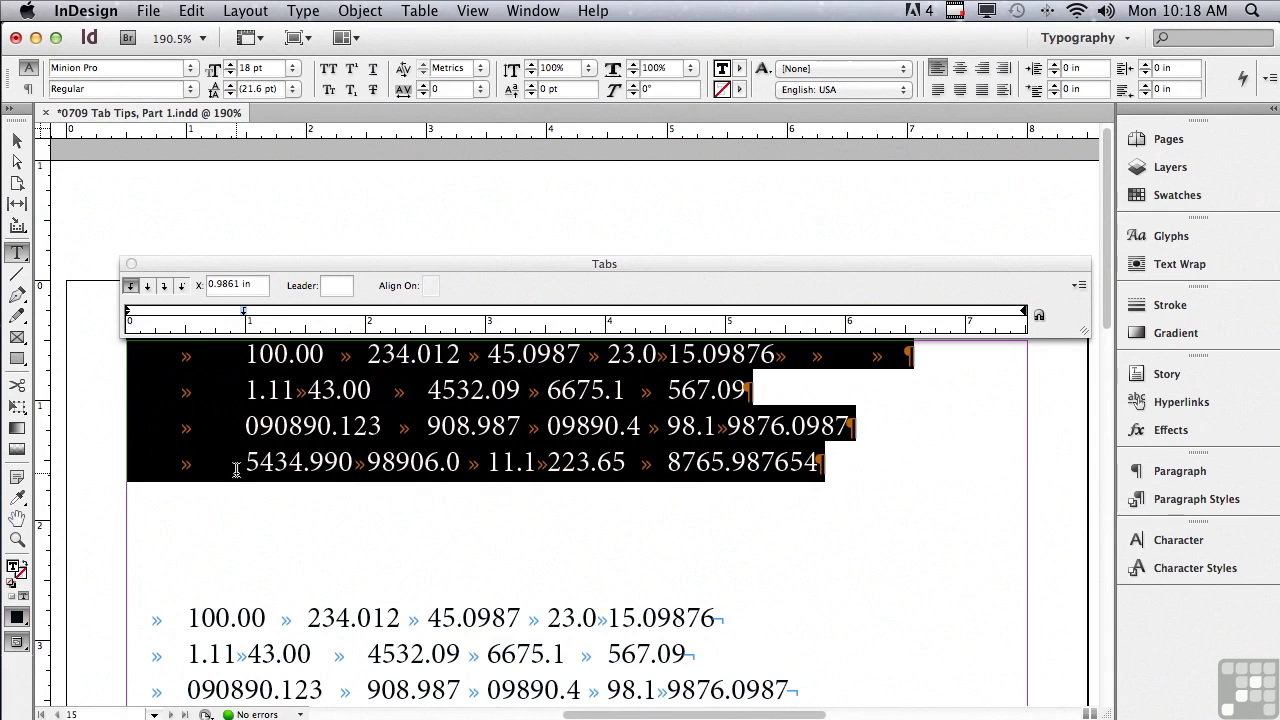
click(243, 313)
- Change the left tab stop's X position to exactly 1 in
click(248, 285)
triple_click(248, 285)
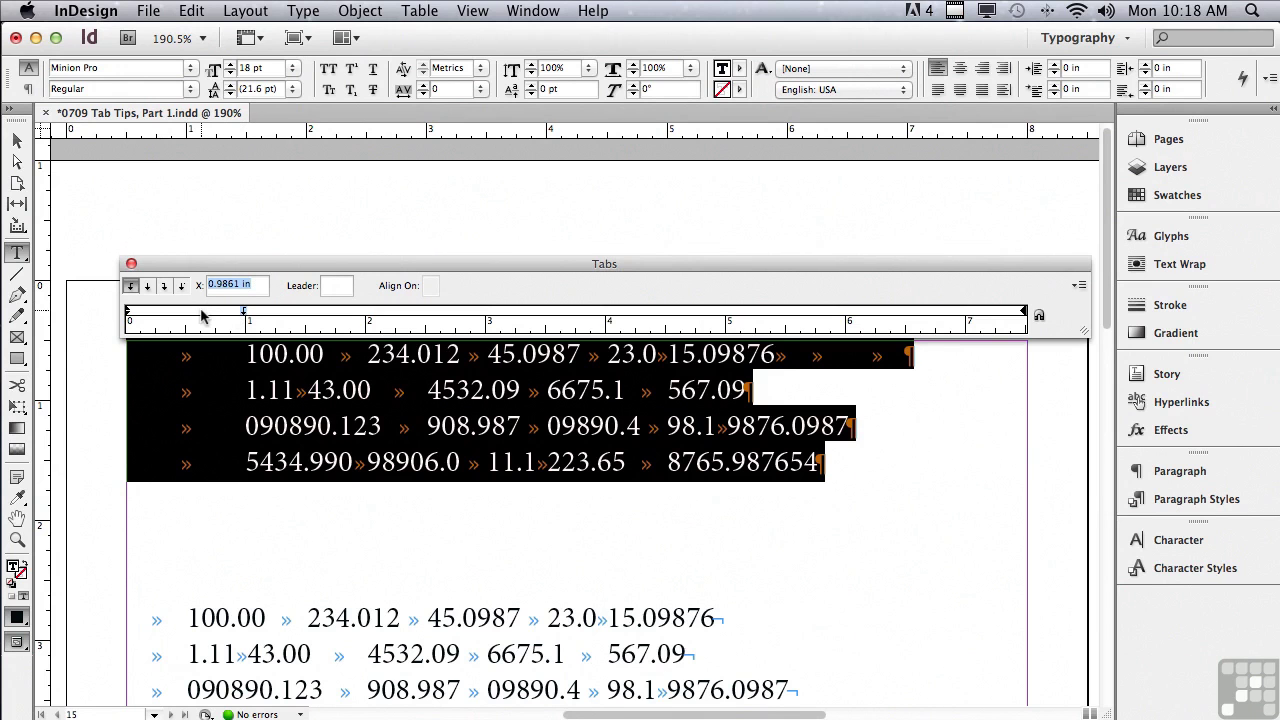
text(1)
key(Return)
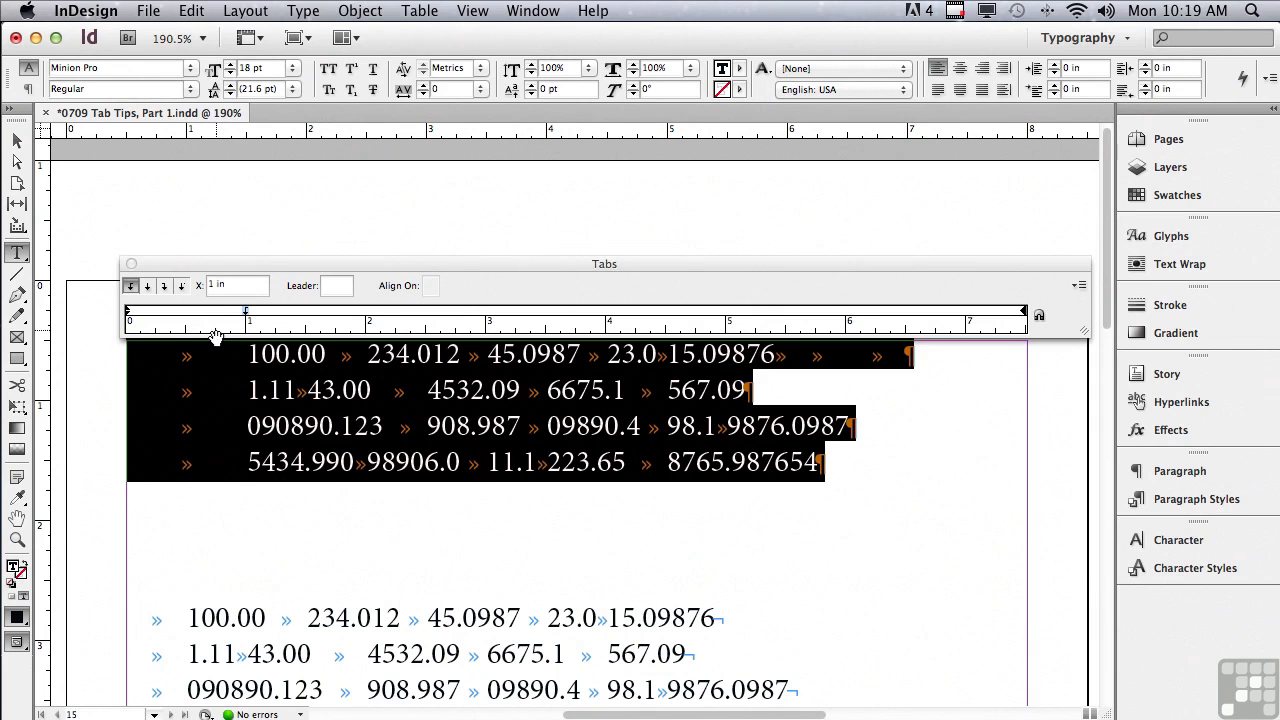
- Add left tab stops at 2.5 in, about 4.18 in and 5.5694 in
click(428, 316)
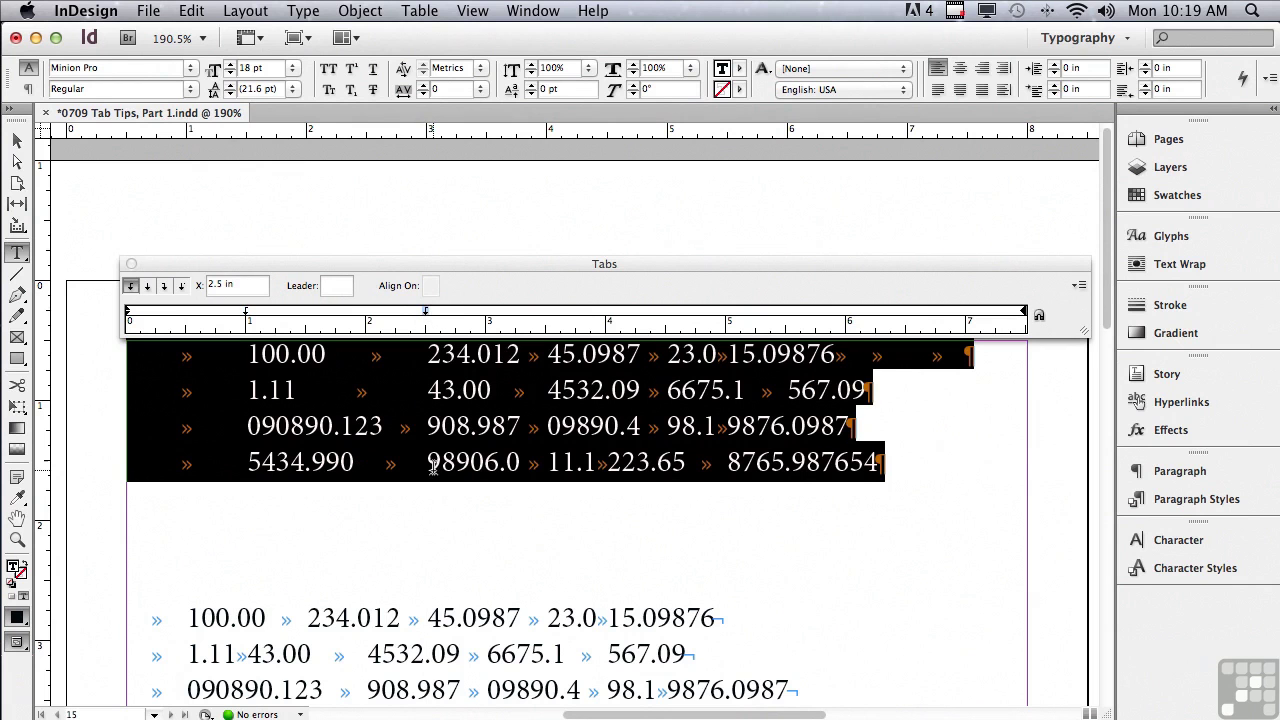
click(627, 315)
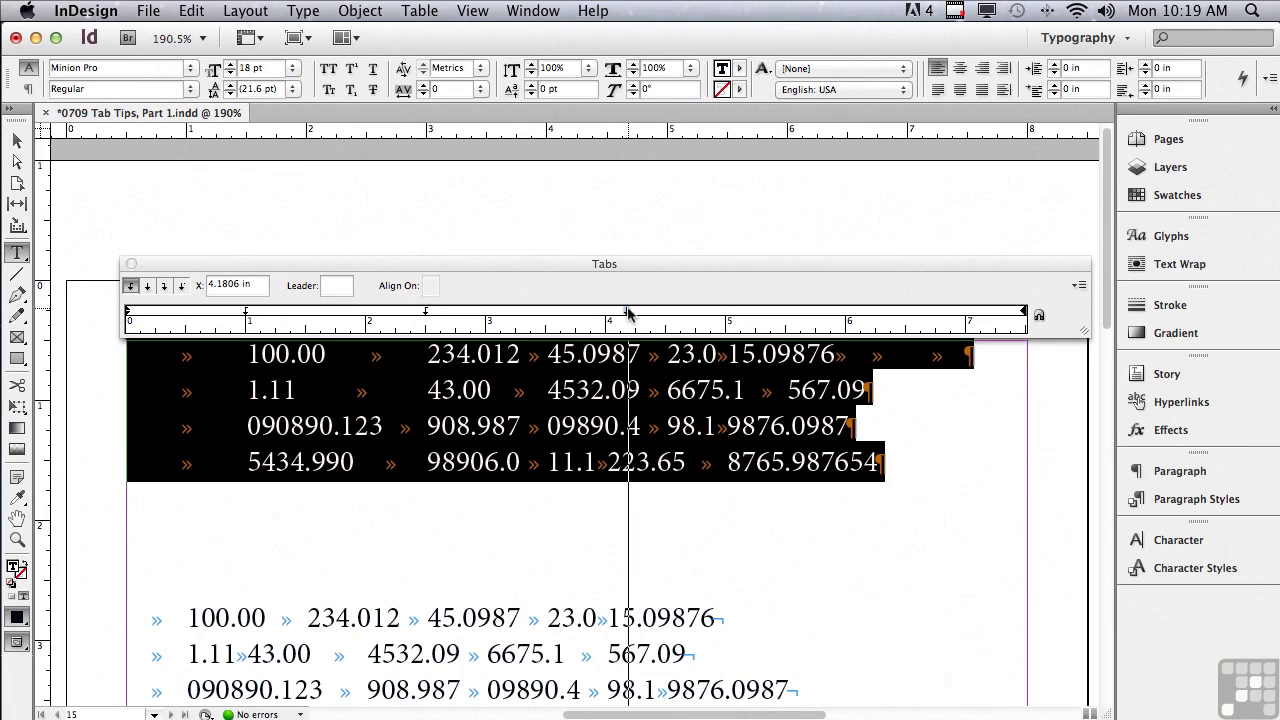
click(795, 313)
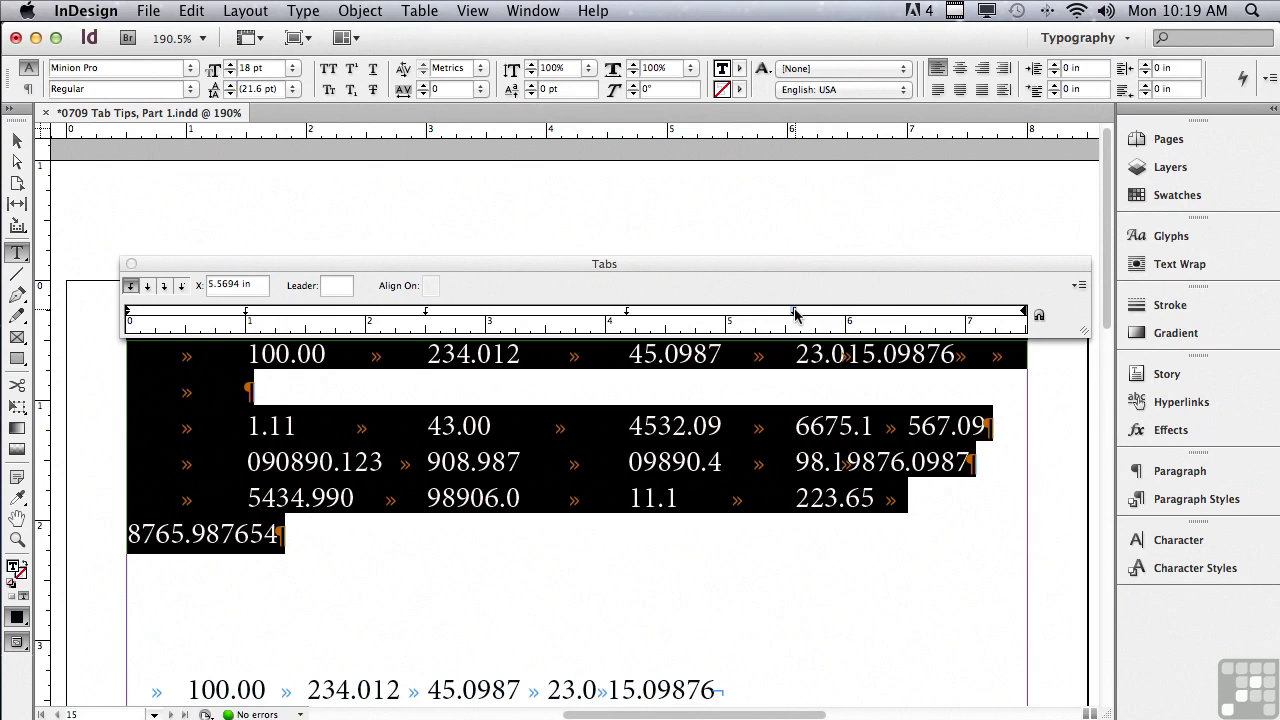
click(794, 314)
- Delete the stray tabs and blank line after the first row, then select the block's four rows
click(963, 355)
drag(963, 355, 224, 391)
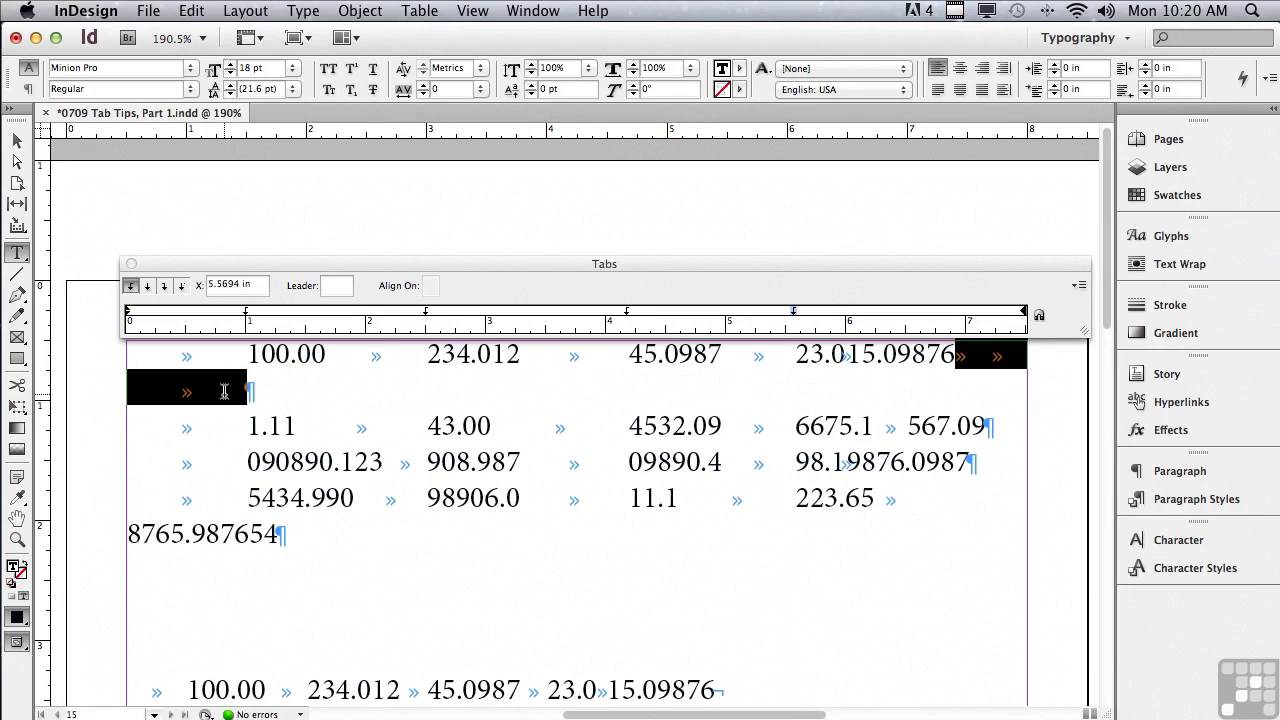
key(BackSpace)
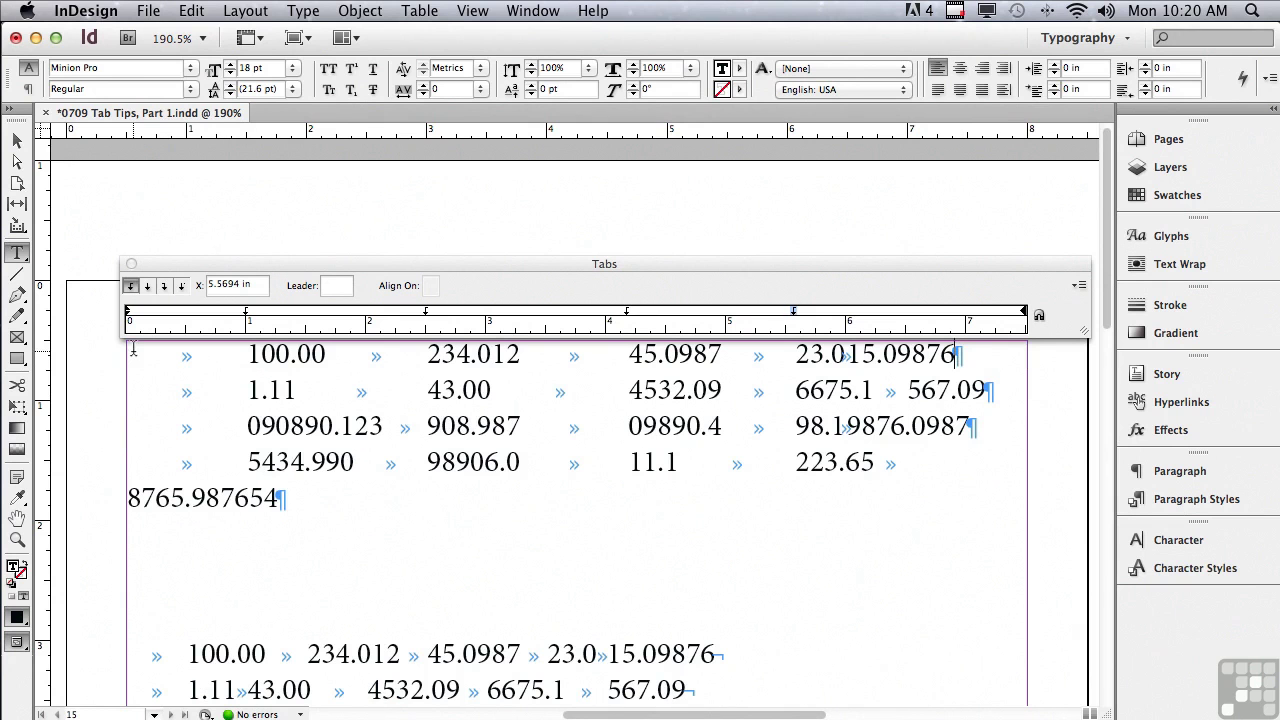
drag(135, 354, 914, 486)
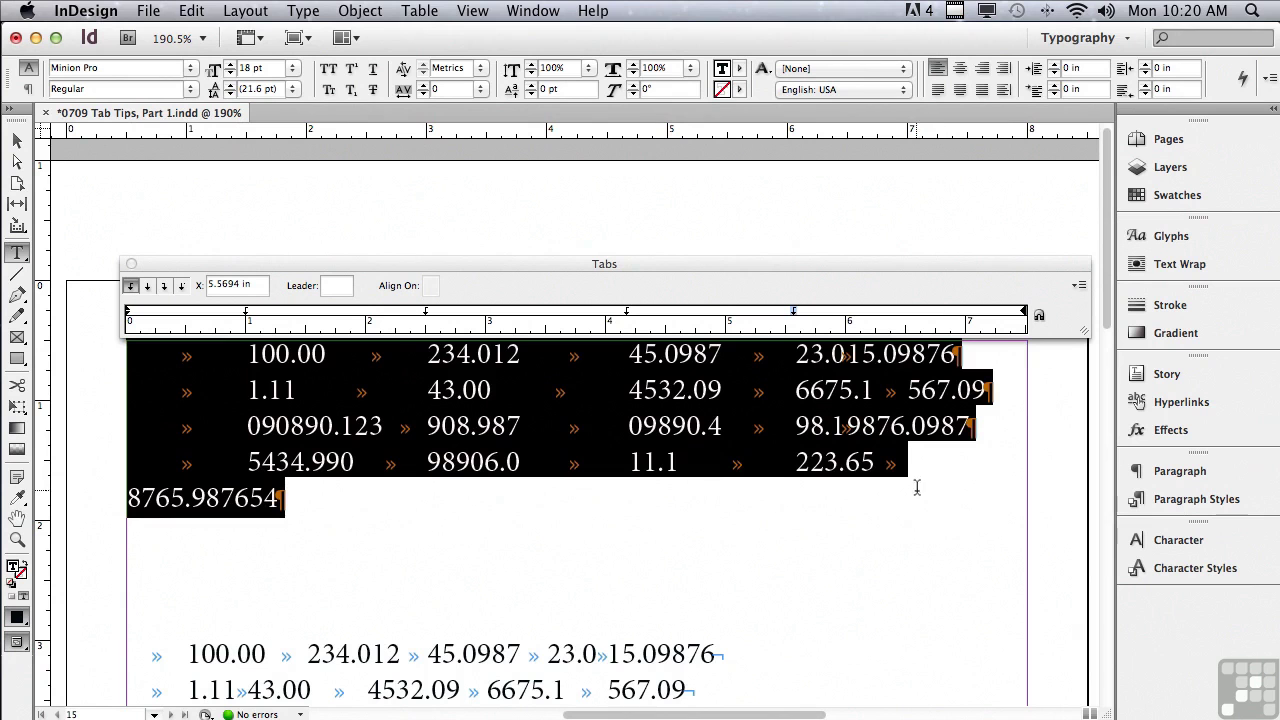
- Shift tab stops to about 0.68, 2.125, 3.44 and 4.86 in, and add one at 6.15 in
click(248, 313)
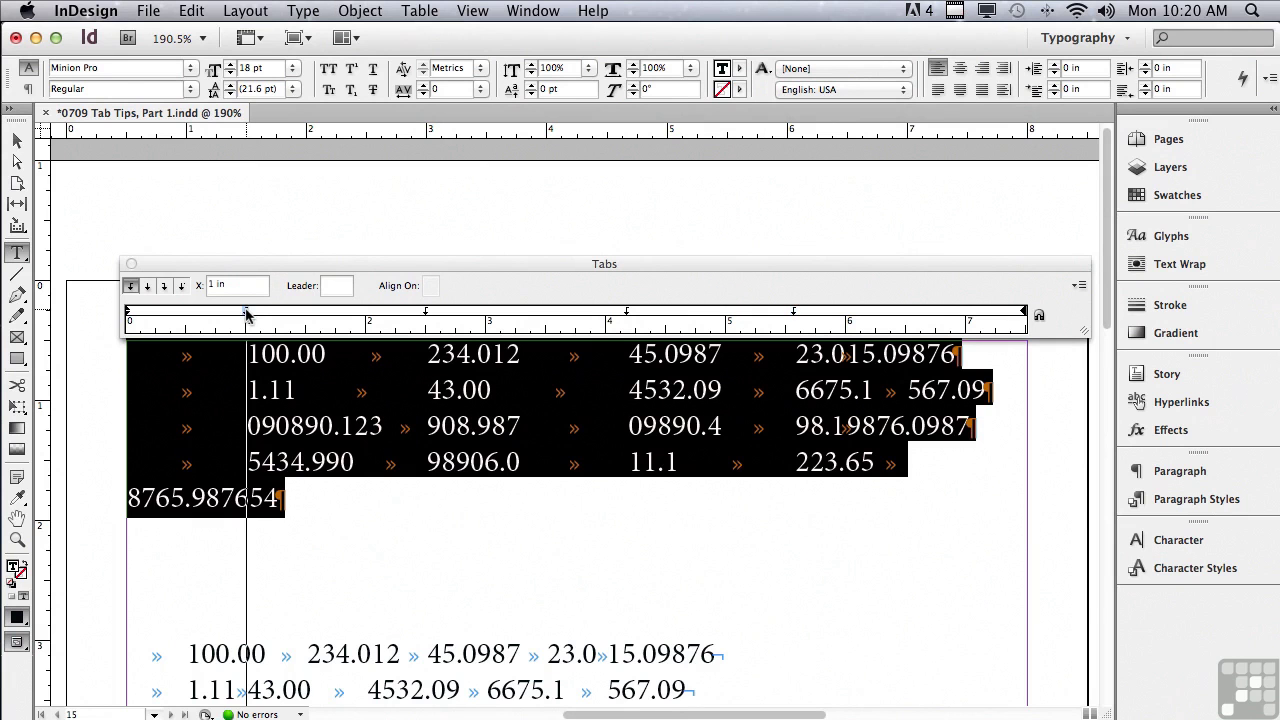
drag(248, 313, 206, 313)
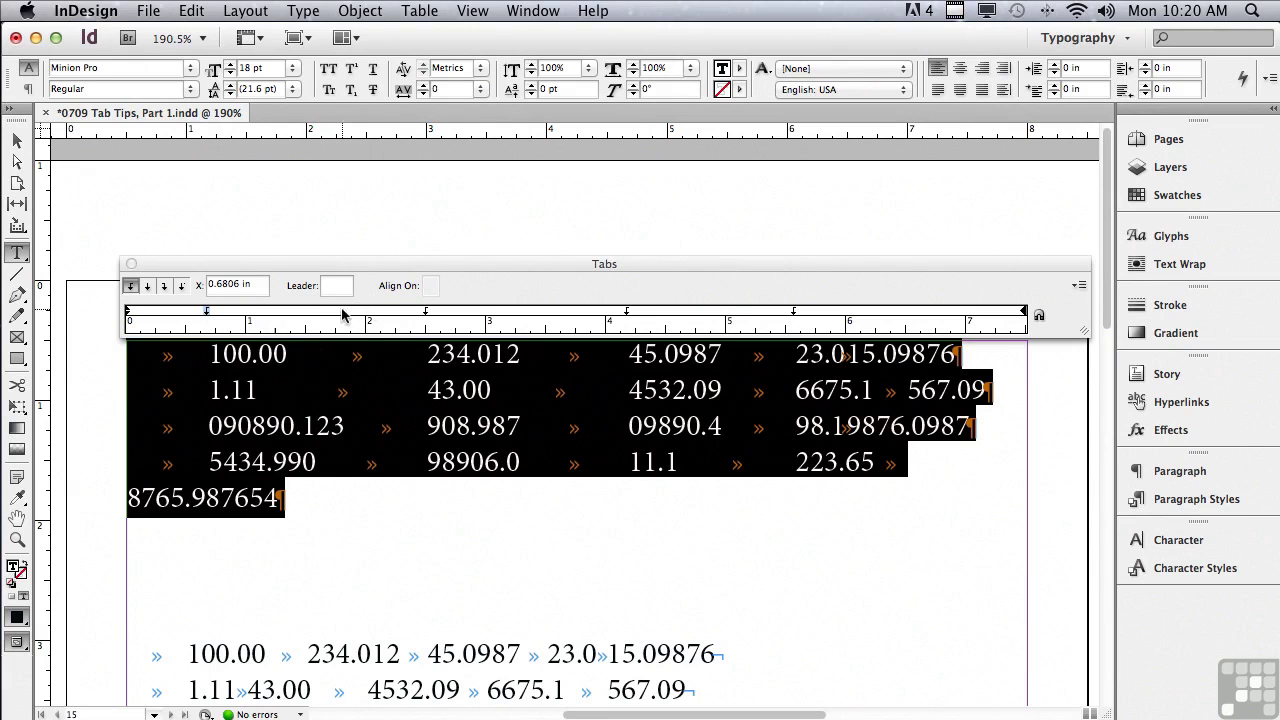
drag(427, 313, 381, 313)
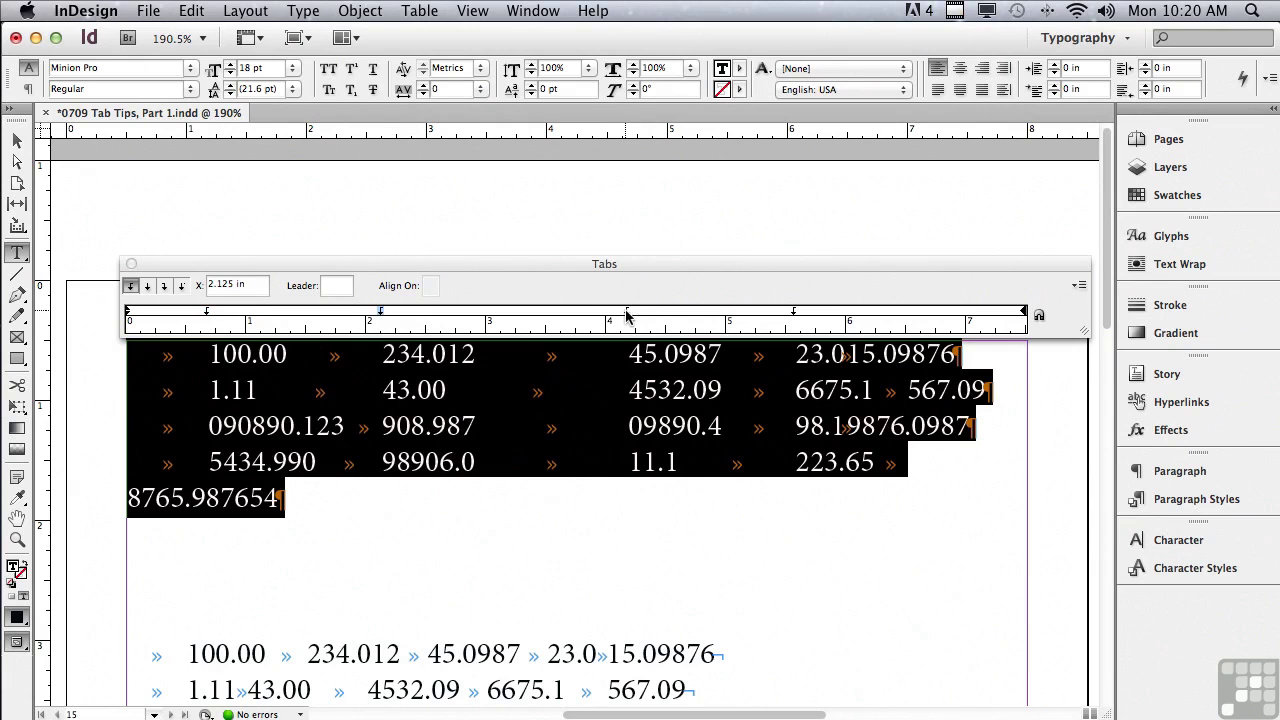
drag(625, 314, 584, 326)
drag(584, 326, 539, 313)
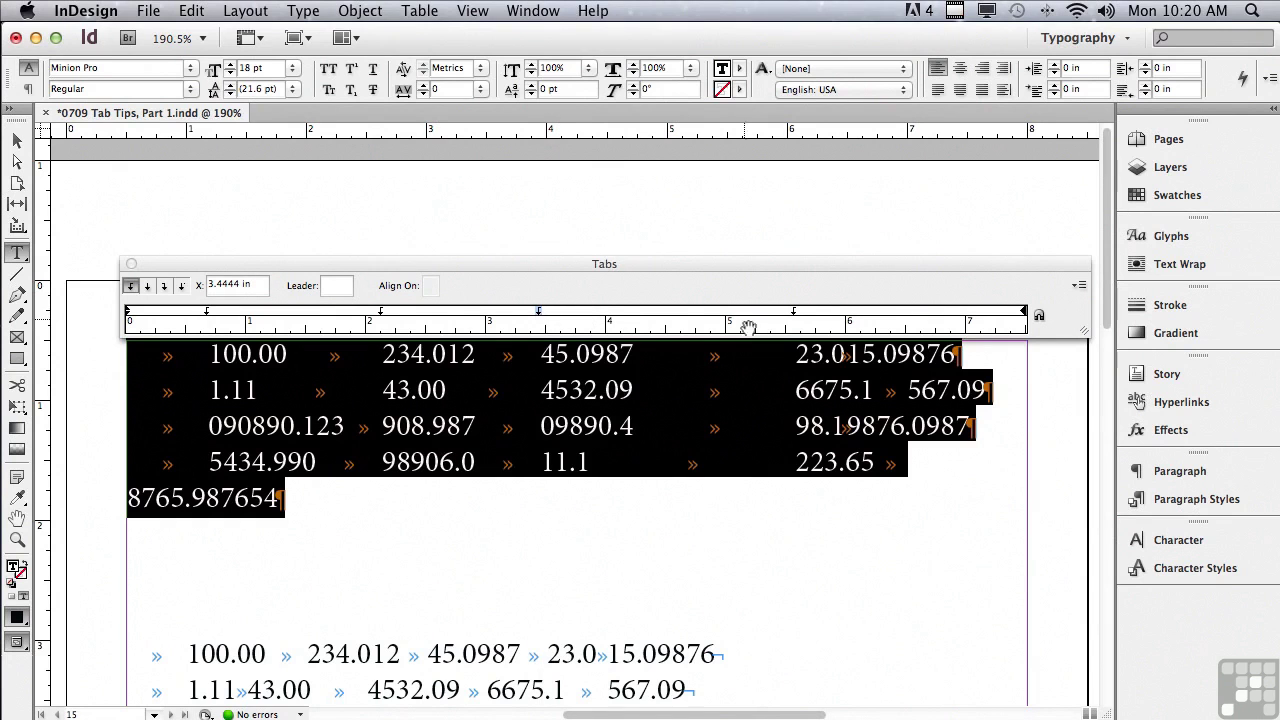
drag(794, 313, 710, 313)
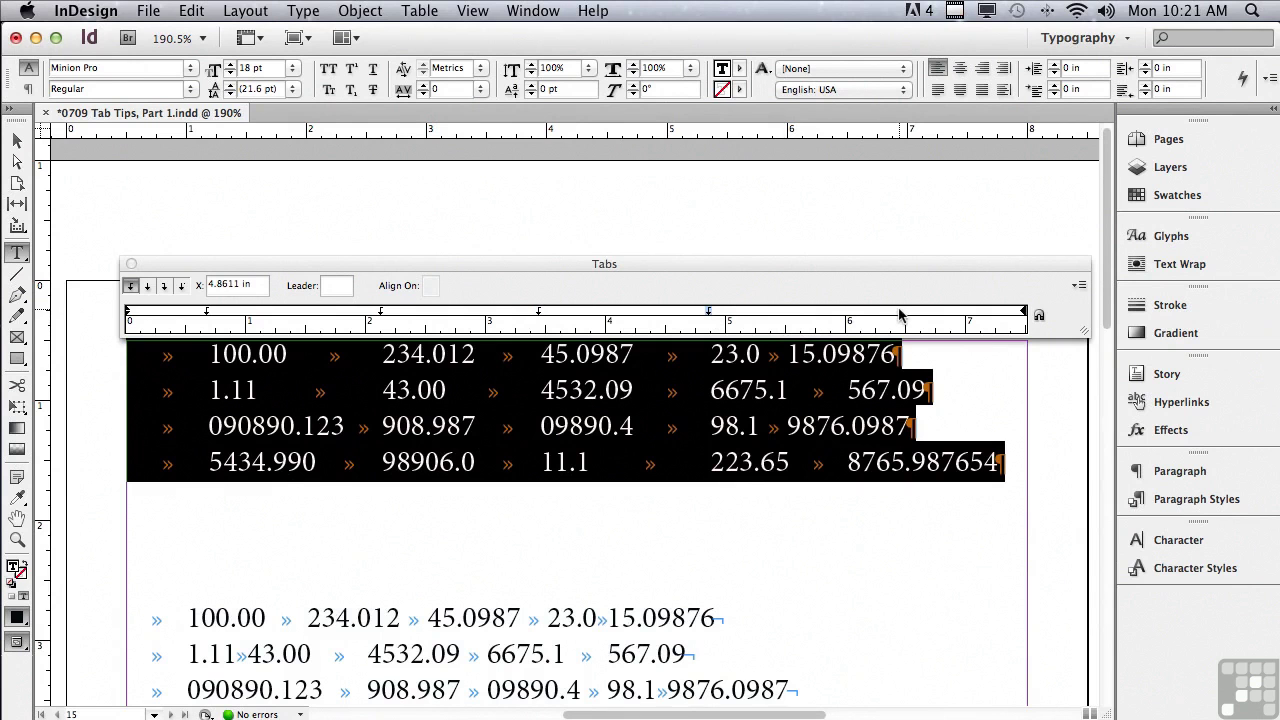
click(872, 313)
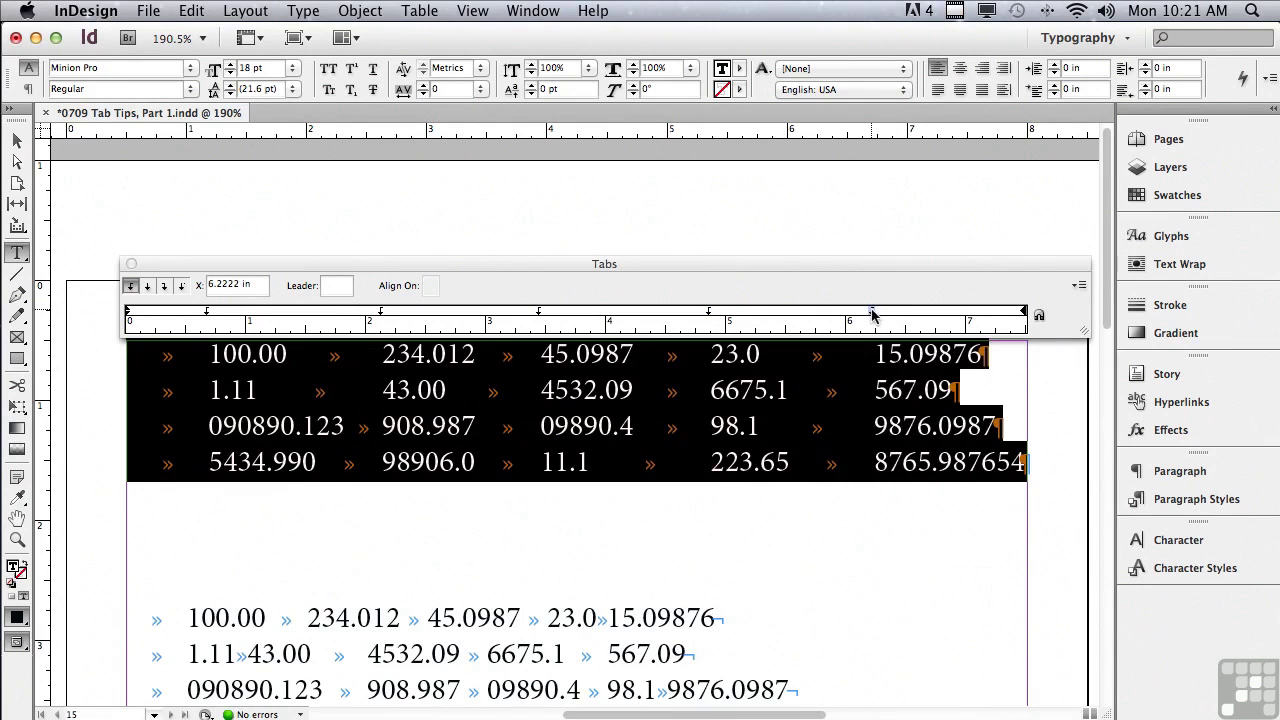
drag(872, 313, 865, 313)
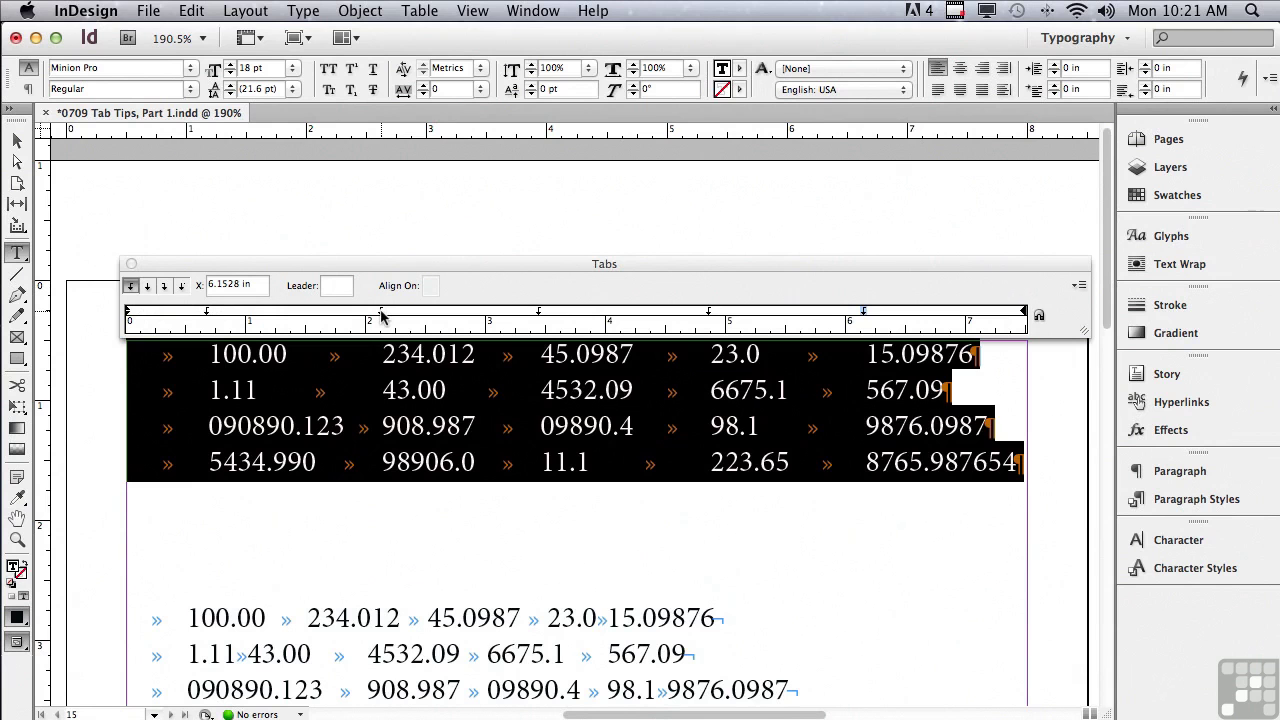
- Move the second column's tab stop from 2.125 in to 2.4722 in and make it a center tab
click(381, 312)
drag(379, 322, 424, 315)
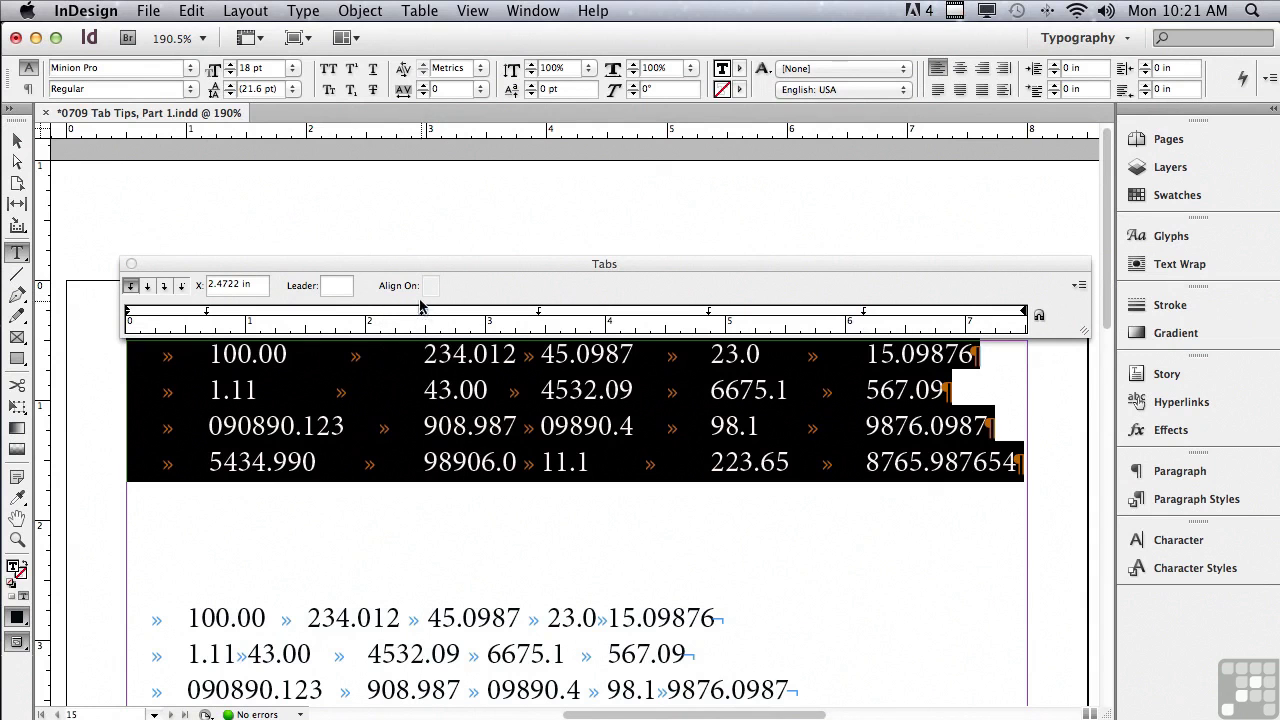
click(150, 290)
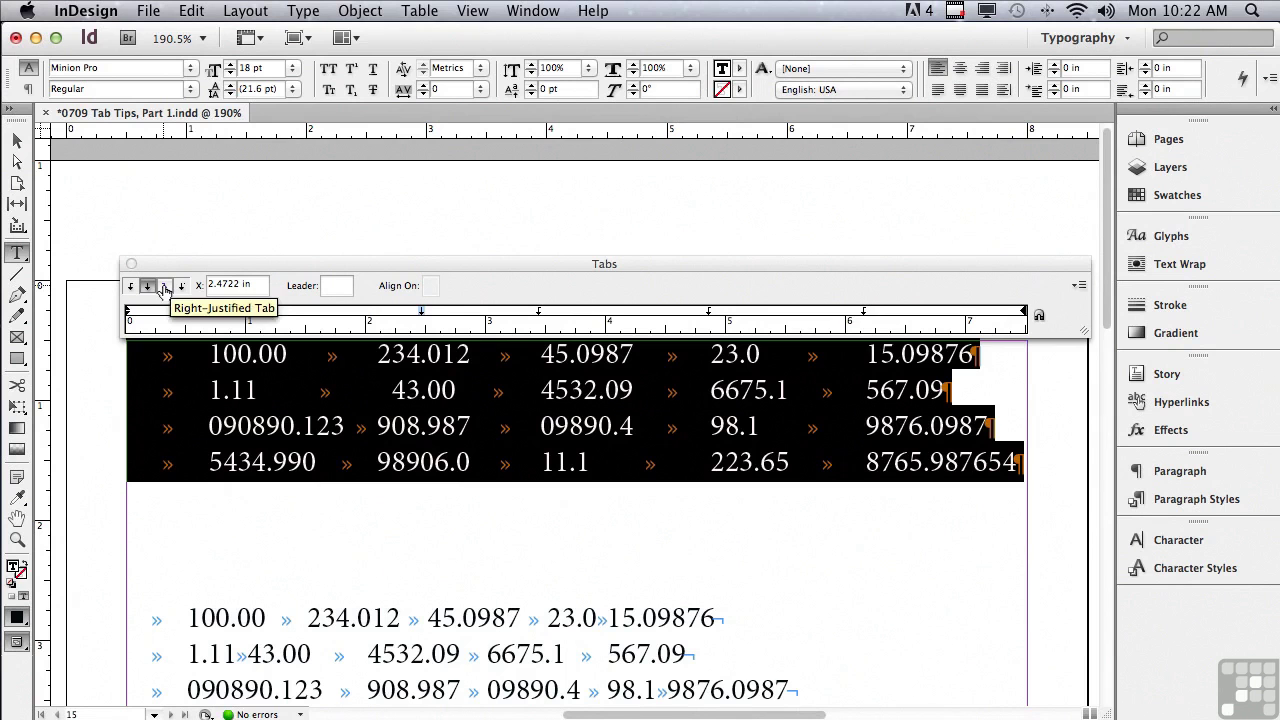
- Switch the second tab stop to right-justified and shift it to about 2.89 in
click(165, 288)
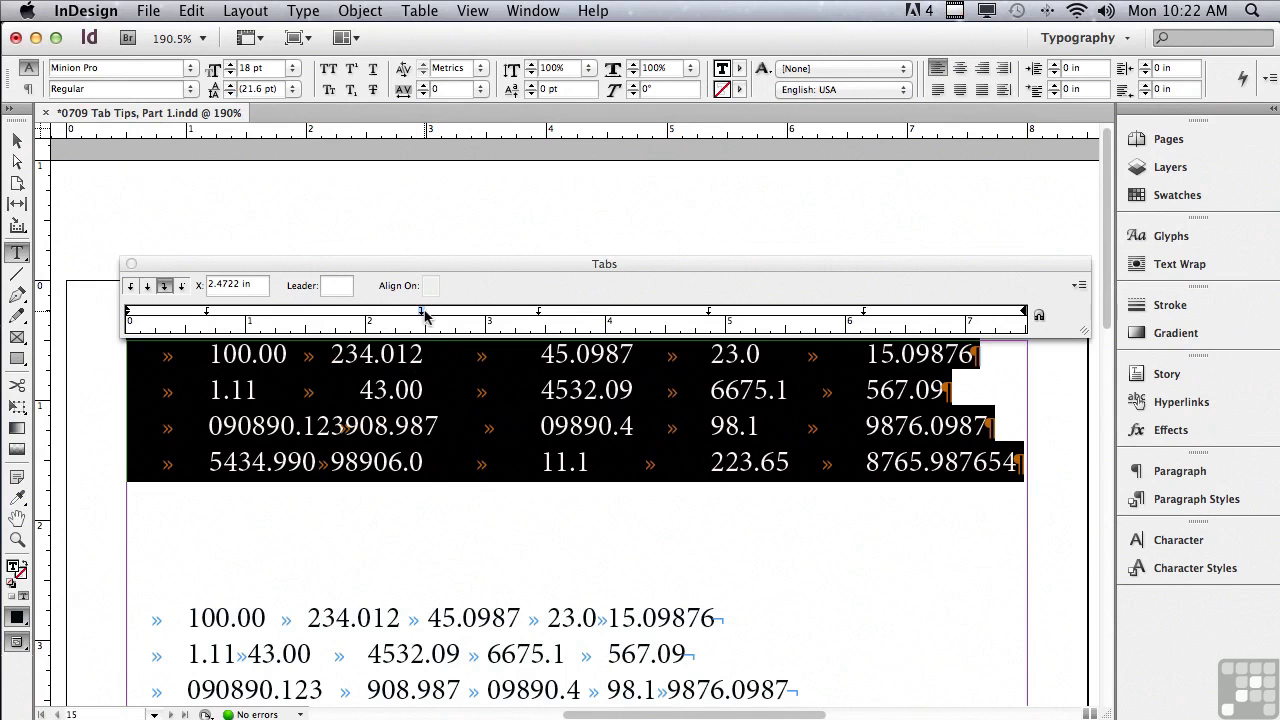
drag(420, 312, 474, 316)
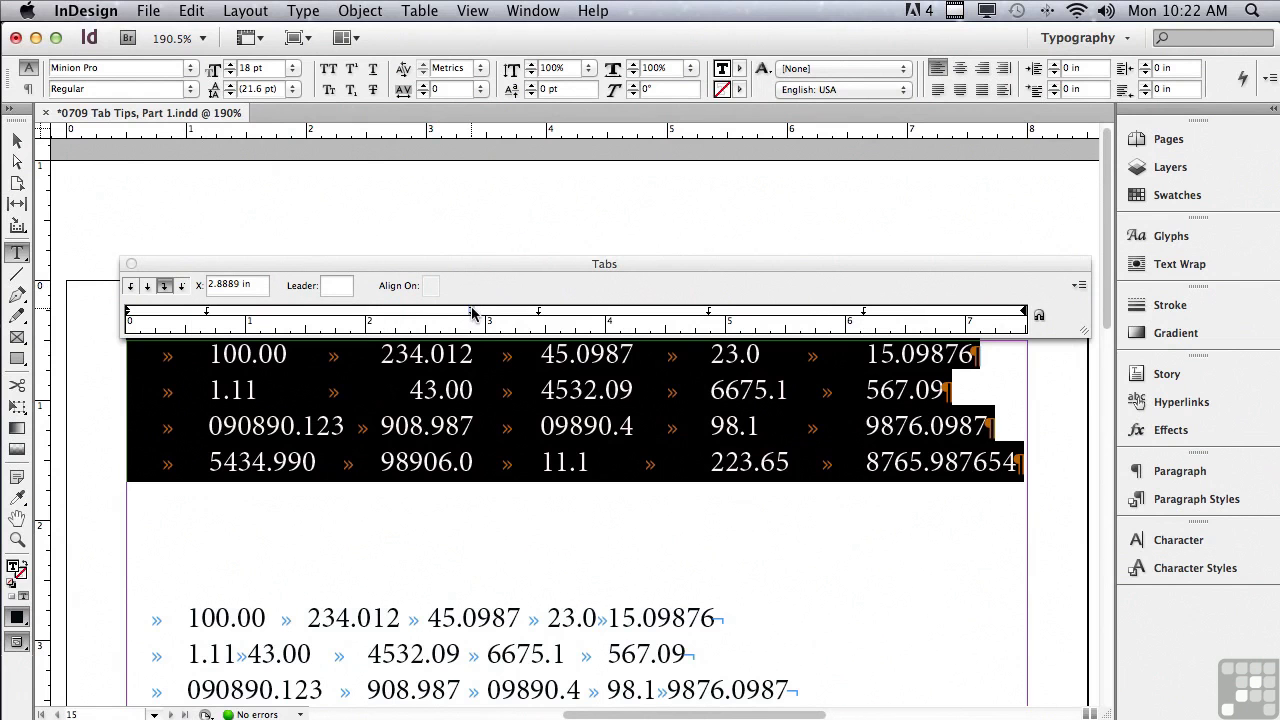
- Make the second tab stop a decimal tab at 2.6806 in aligning on the character 0
click(181, 287)
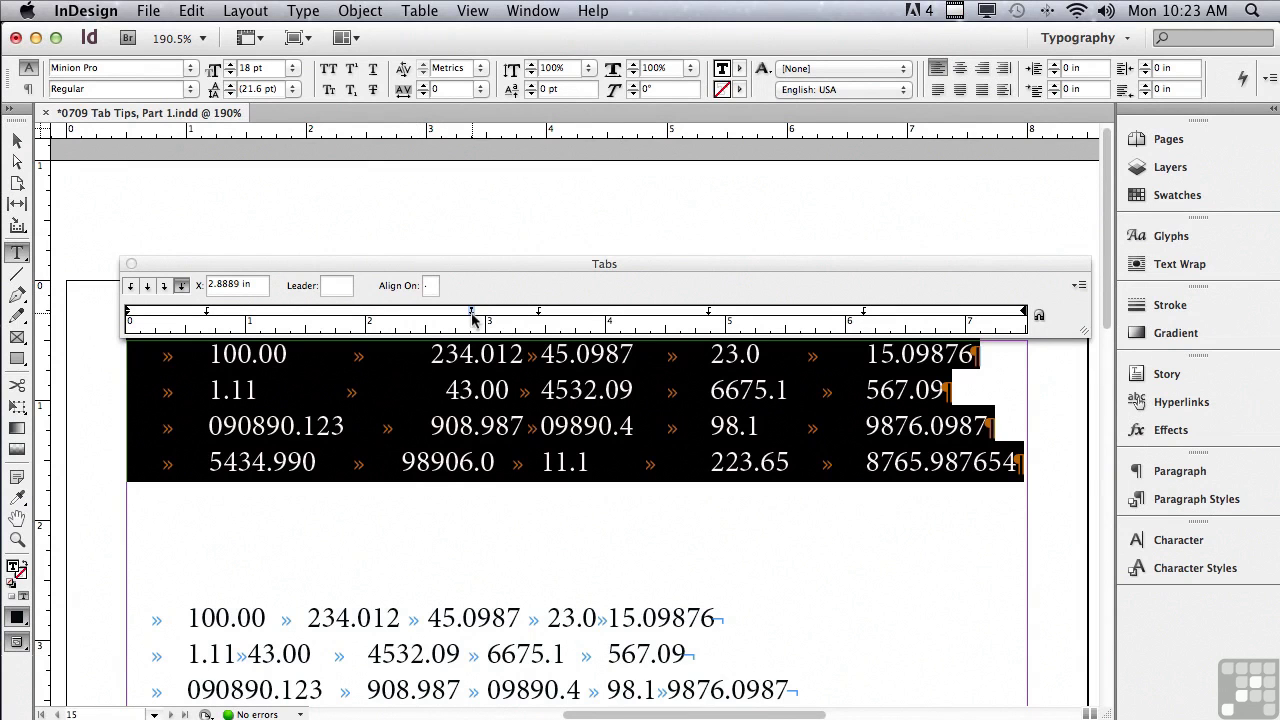
drag(472, 314, 448, 316)
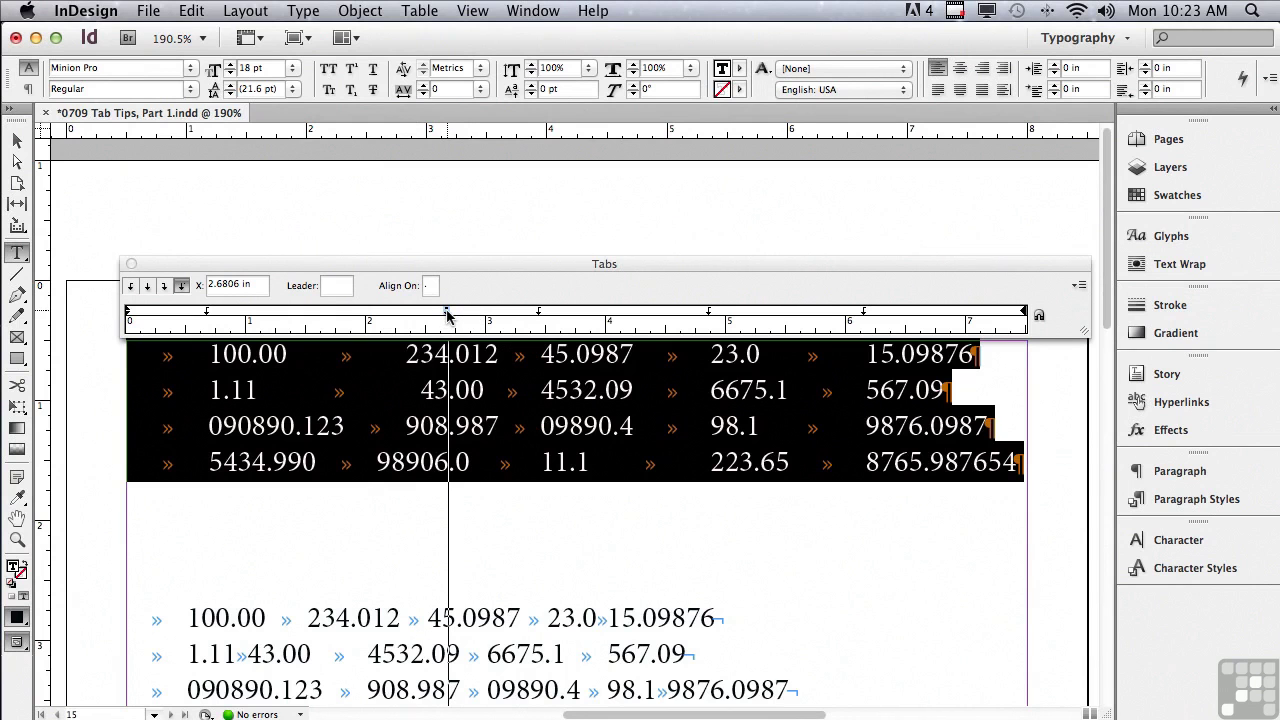
drag(448, 315, 448, 315)
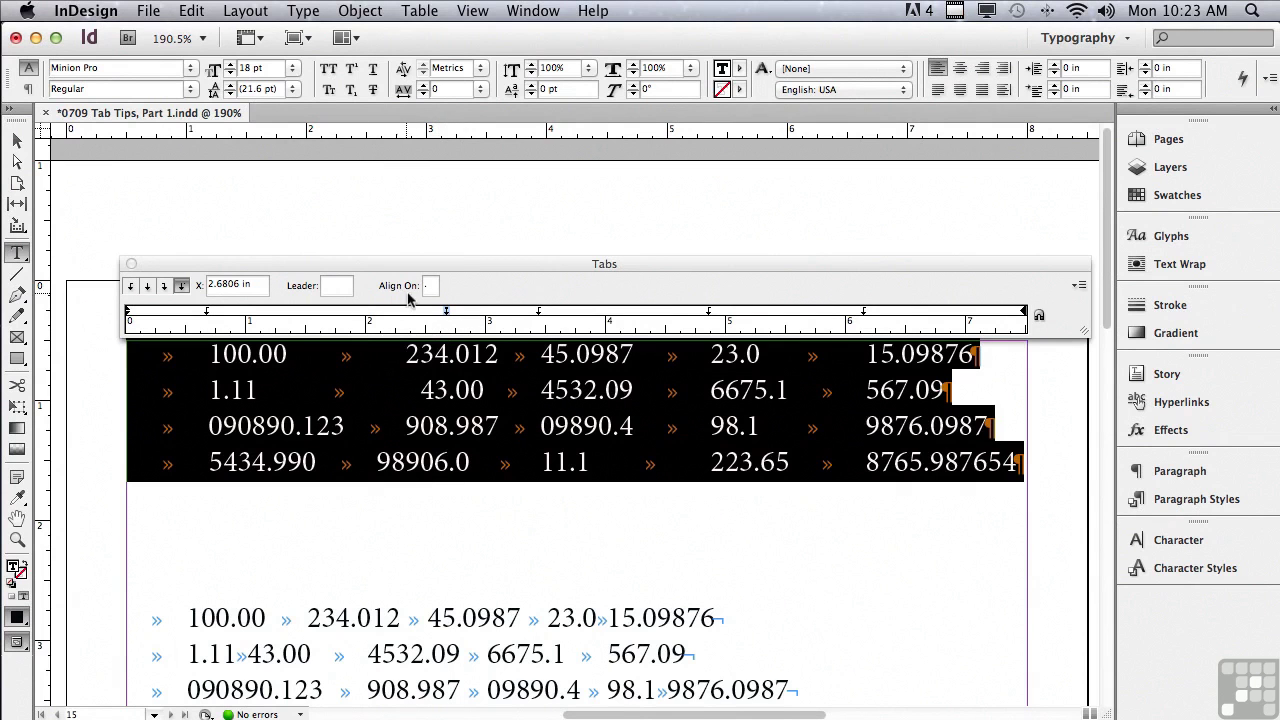
click(430, 286)
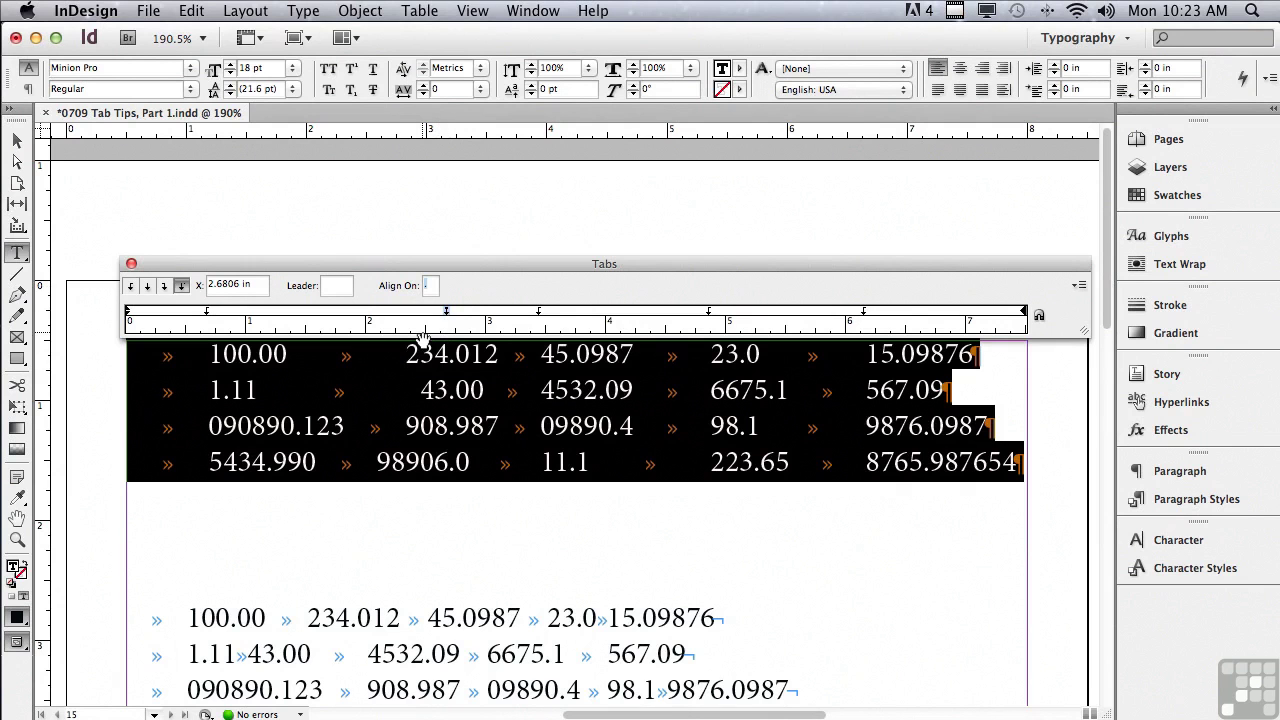
text(0)
key(Return)
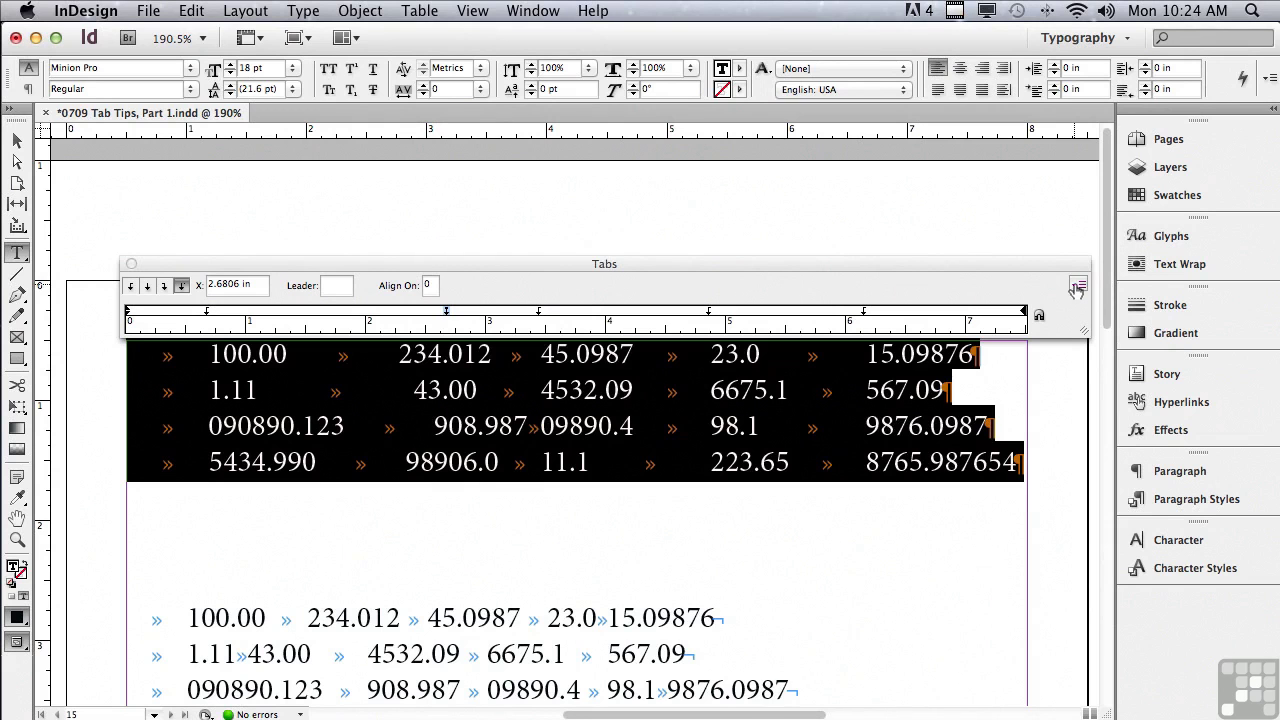
- Review the Tabs panel menu options and the 2.68 in tab stop's guide, changing nothing
click(1076, 288)
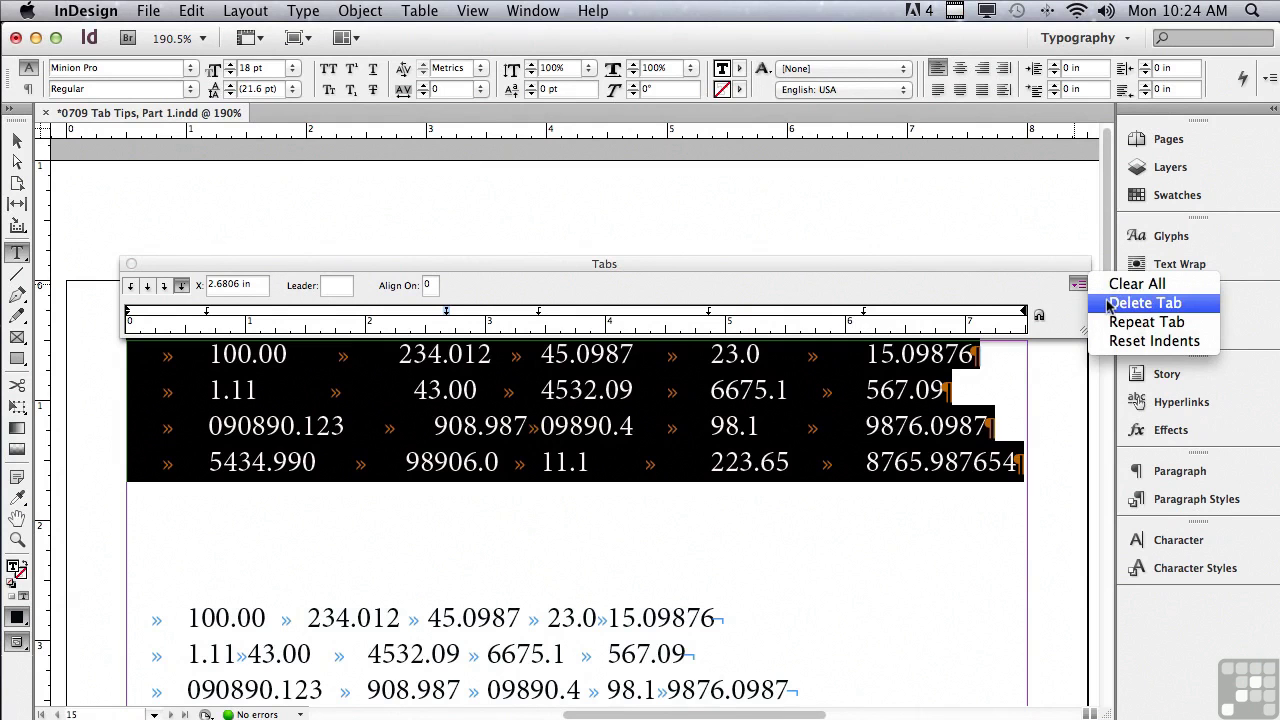
click(1000, 292)
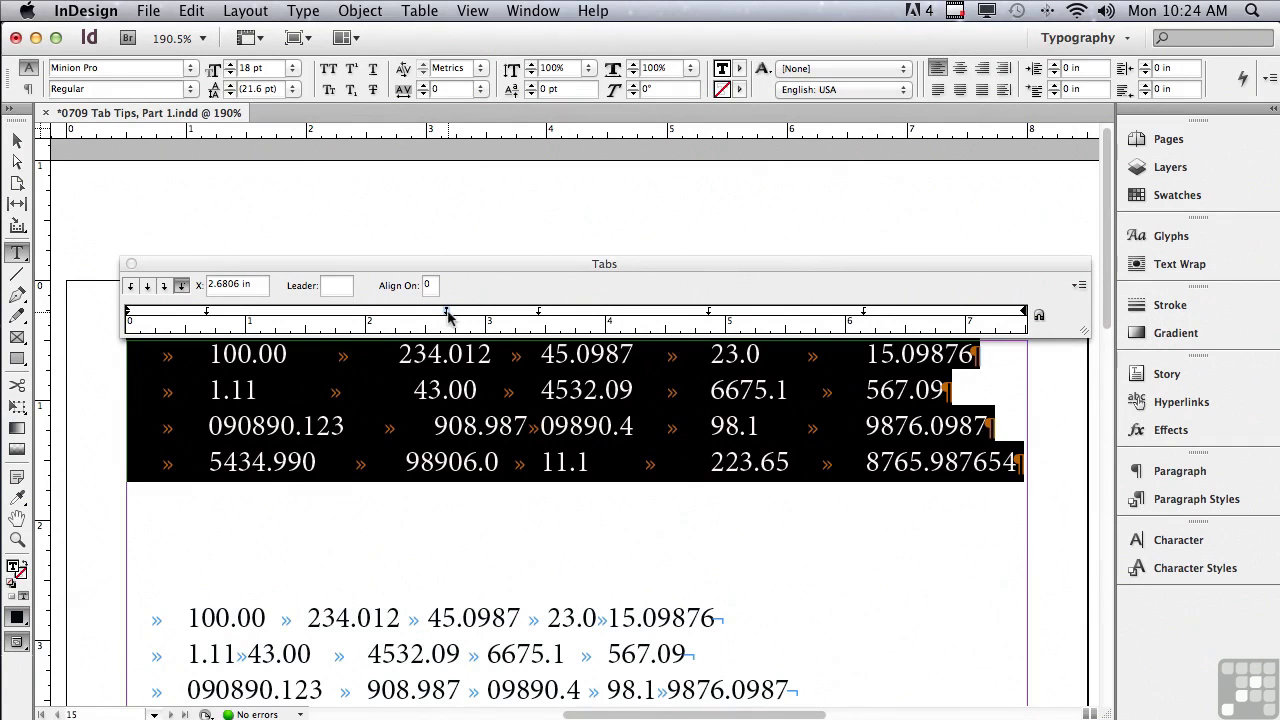
drag(448, 313, 448, 290)
drag(447, 313, 447, 312)
click(1077, 287)
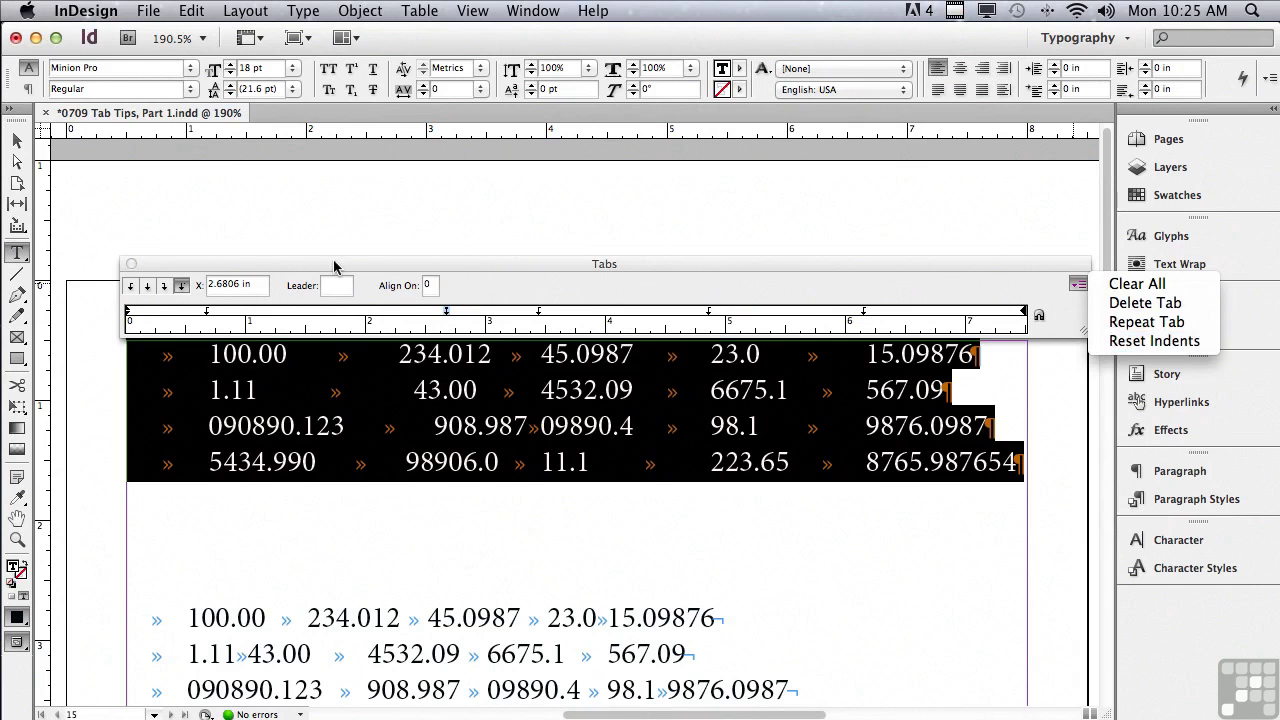
click(263, 293)
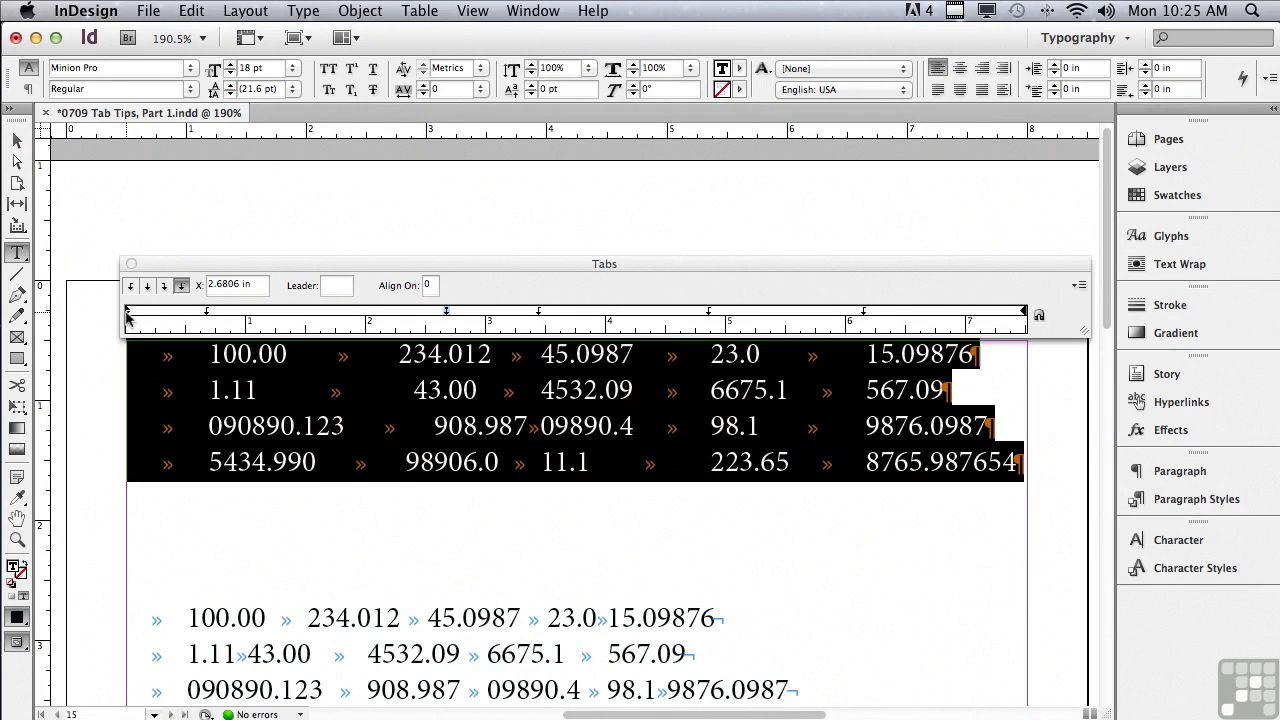
- Apply a 0.26 in left indent with a hanging first line, then Reset Indents to zero
drag(127, 313, 158, 318)
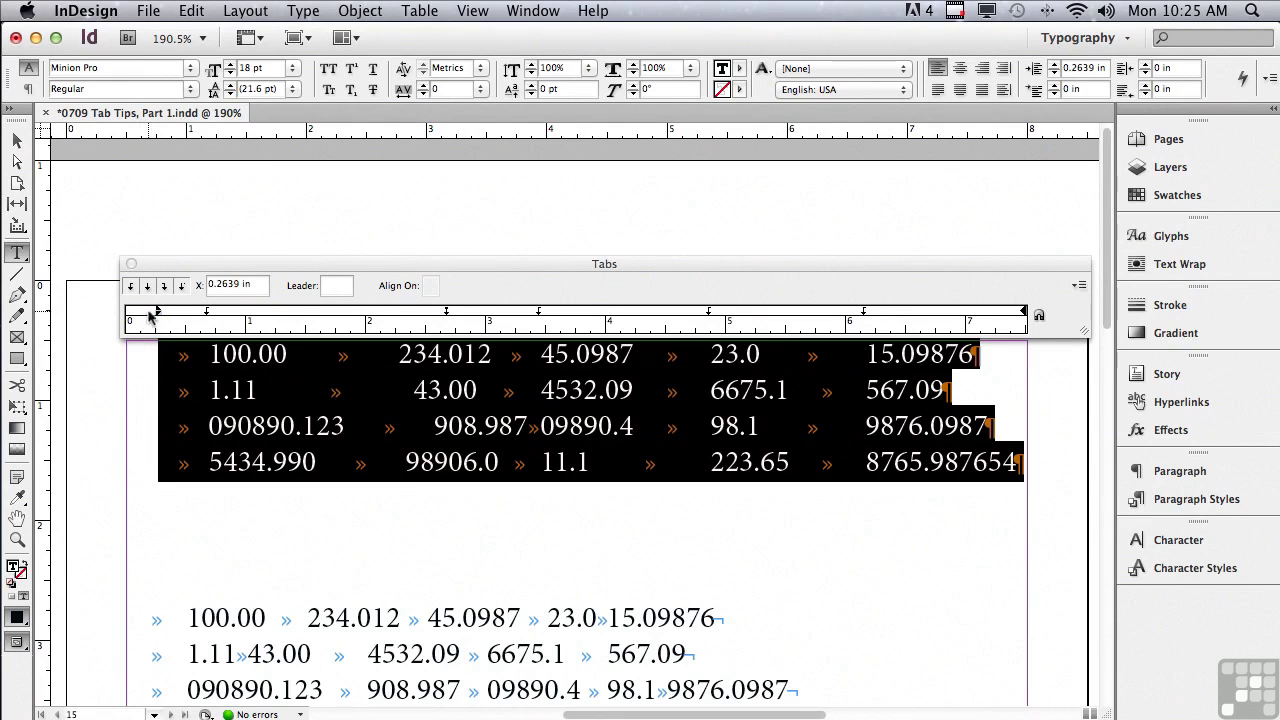
drag(151, 314, 127, 313)
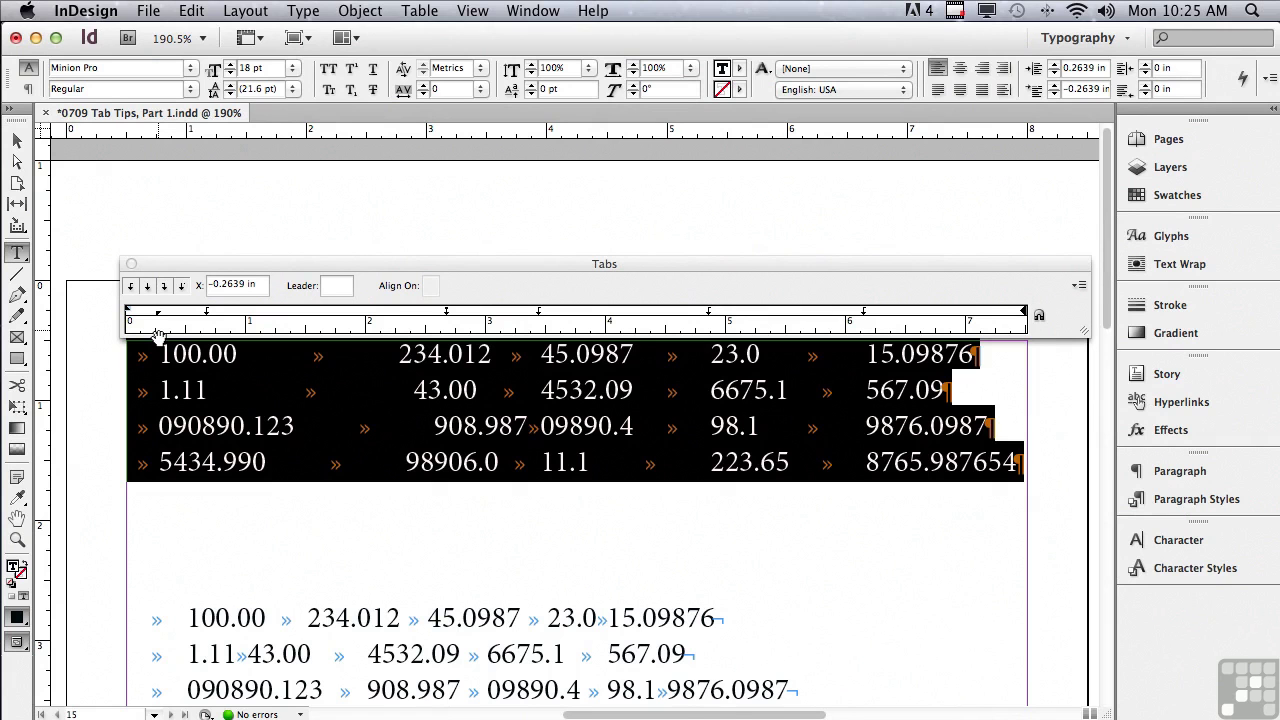
click(1078, 286)
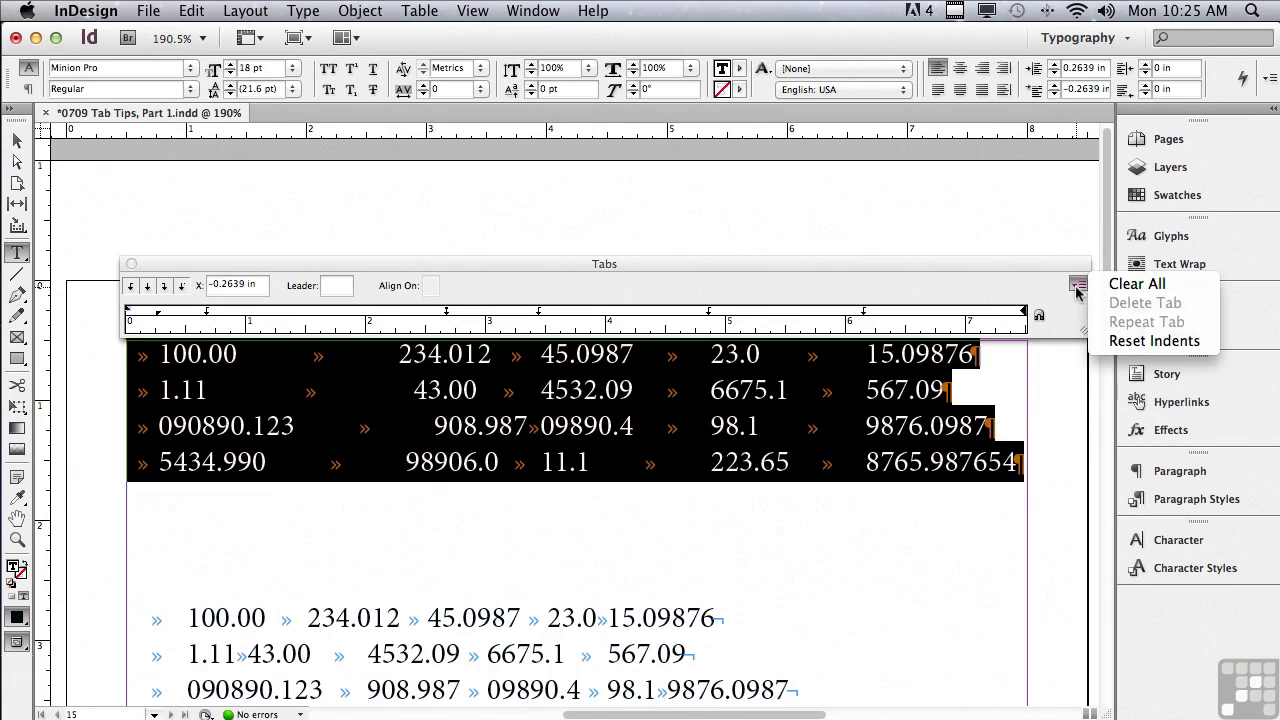
click(1152, 341)
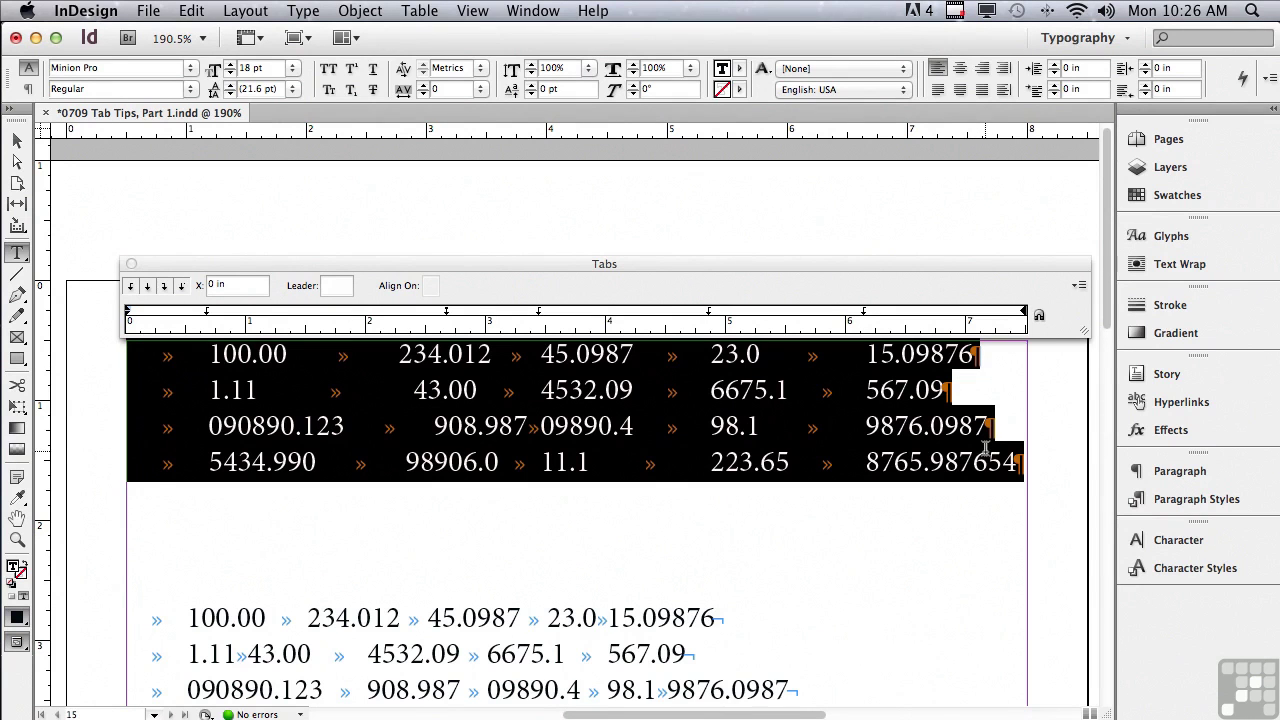
click(602, 390)
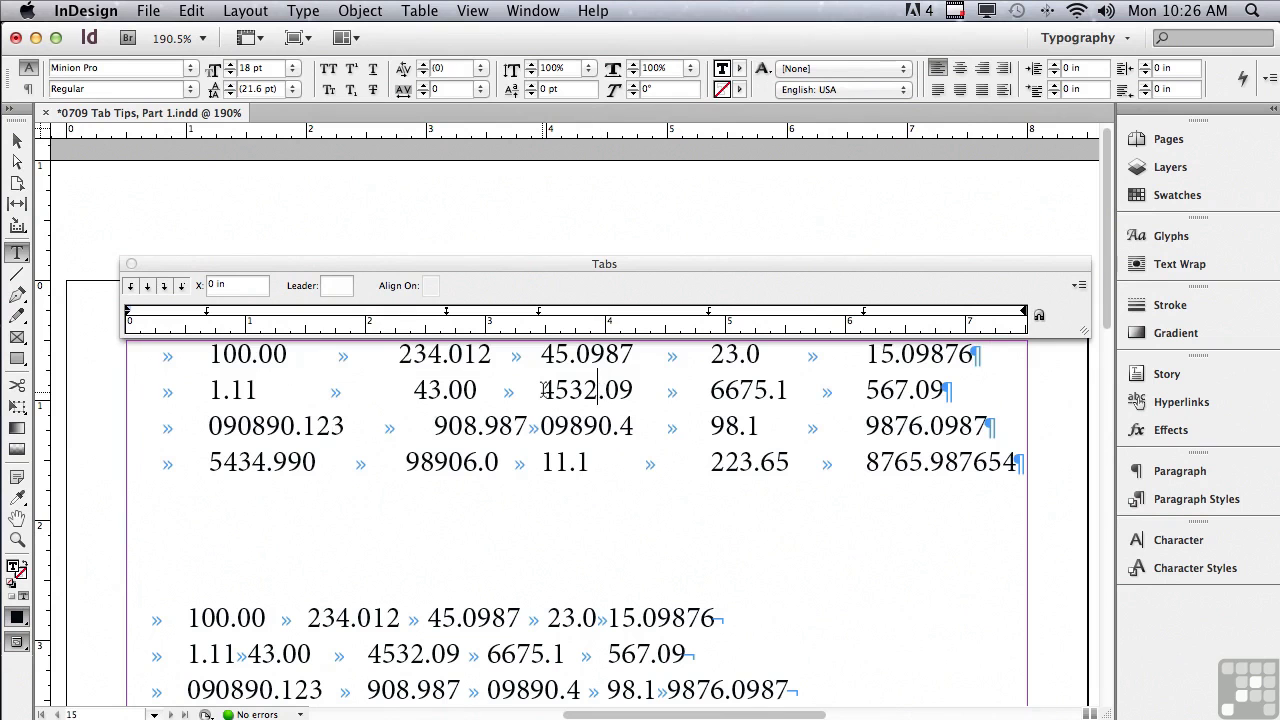